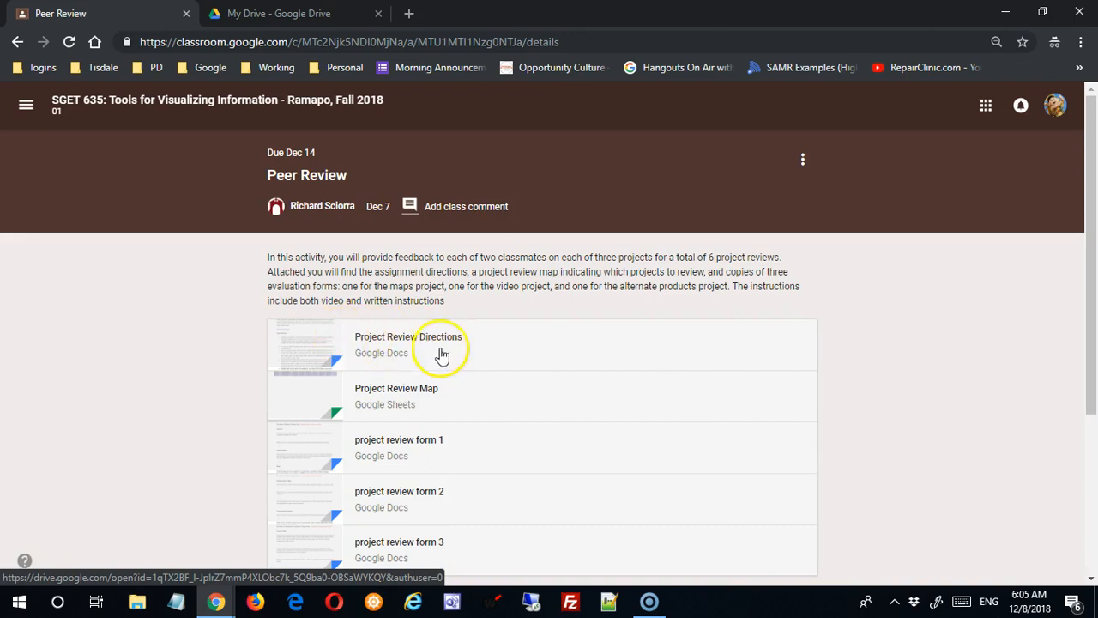
- Open the Project Review Directions attached to the Peer Review assignment and read its instructions
{"action": "left_click", "coordinate": [399, 342]}
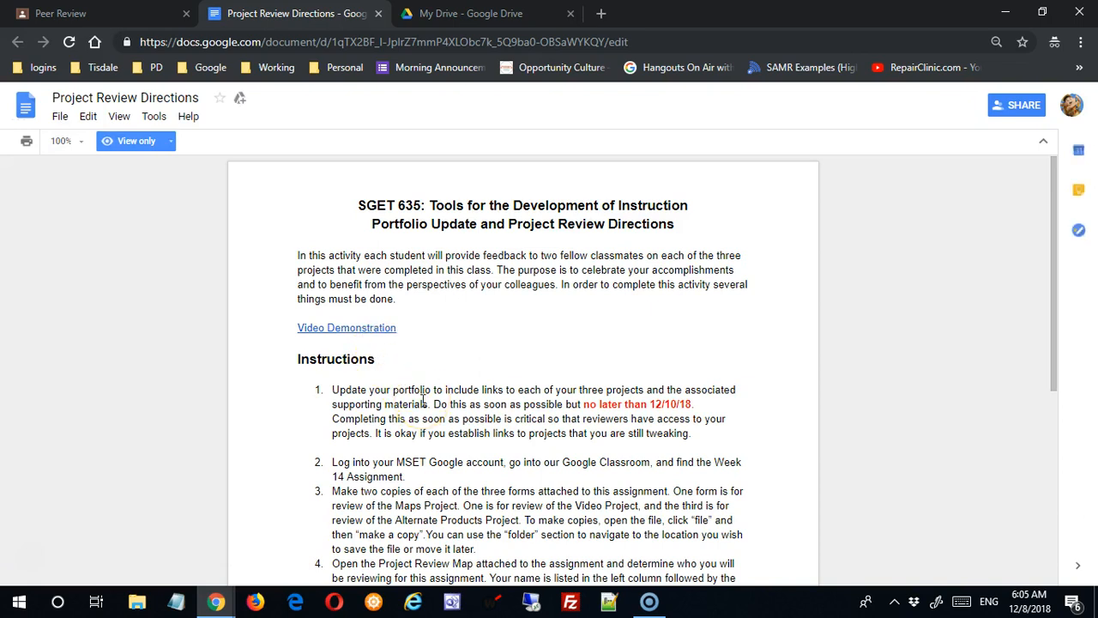
{"action": "scroll", "coordinate": [423, 400], "scroll_direction": "down", "scroll_amount": 2}
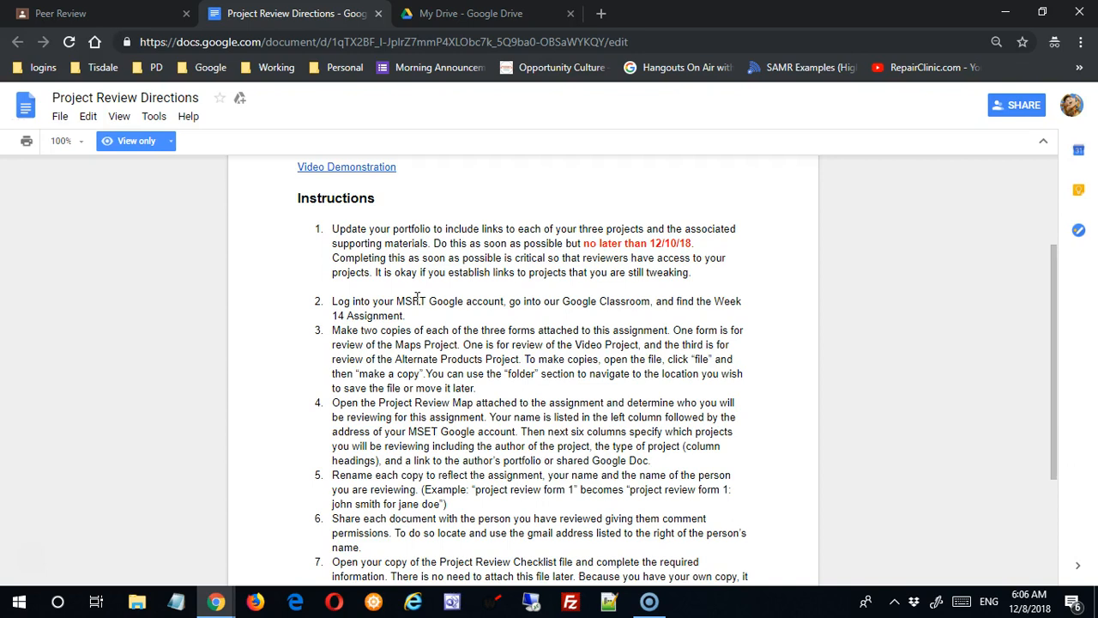
- Switch to the portfolio site and review the three project lines under EDTC 635: Tools for Visualizing Information
{"action": "key", "text": "alt+Tab"}
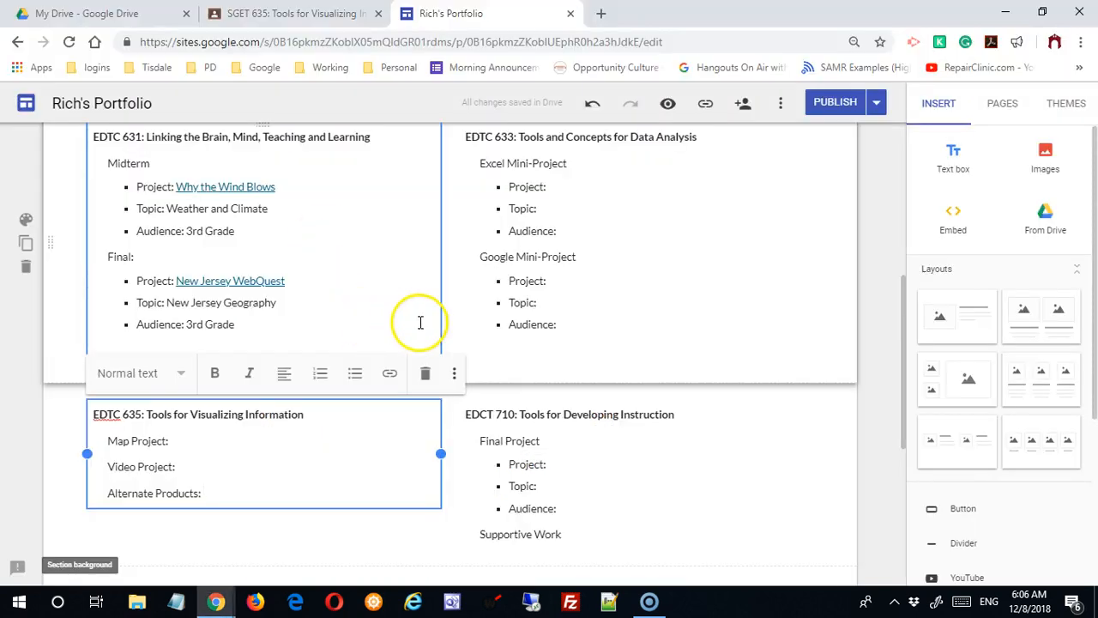
{"action": "scroll", "coordinate": [421, 323], "scroll_direction": "up", "scroll_amount": 5}
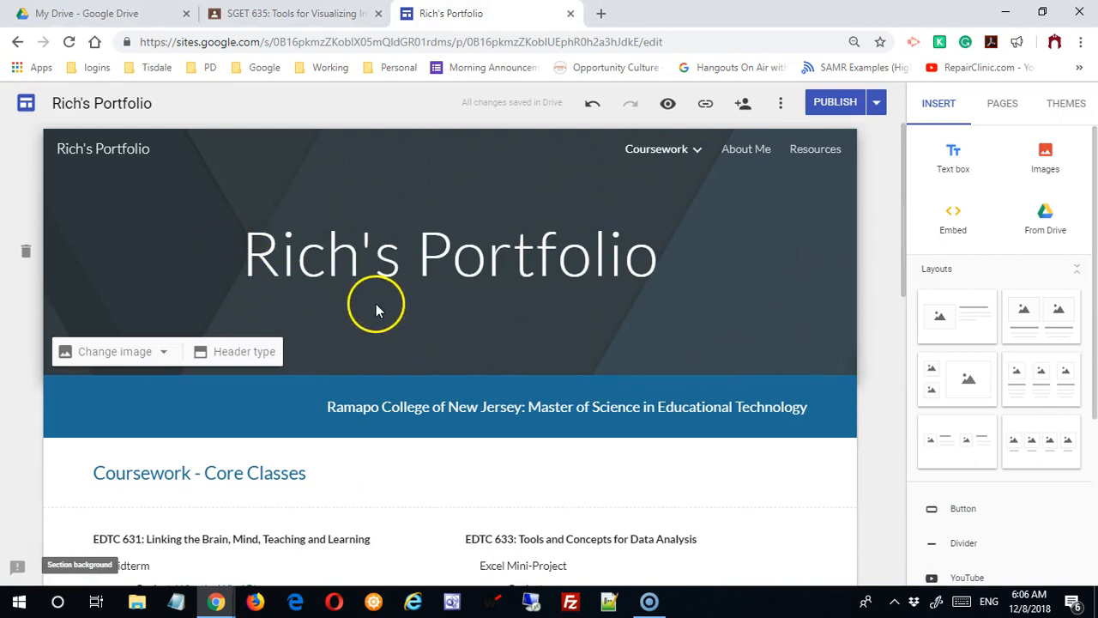
{"action": "scroll", "coordinate": [380, 314], "scroll_direction": "down", "scroll_amount": 3}
{"action": "scroll", "coordinate": [382, 323], "scroll_direction": "down", "scroll_amount": 3}
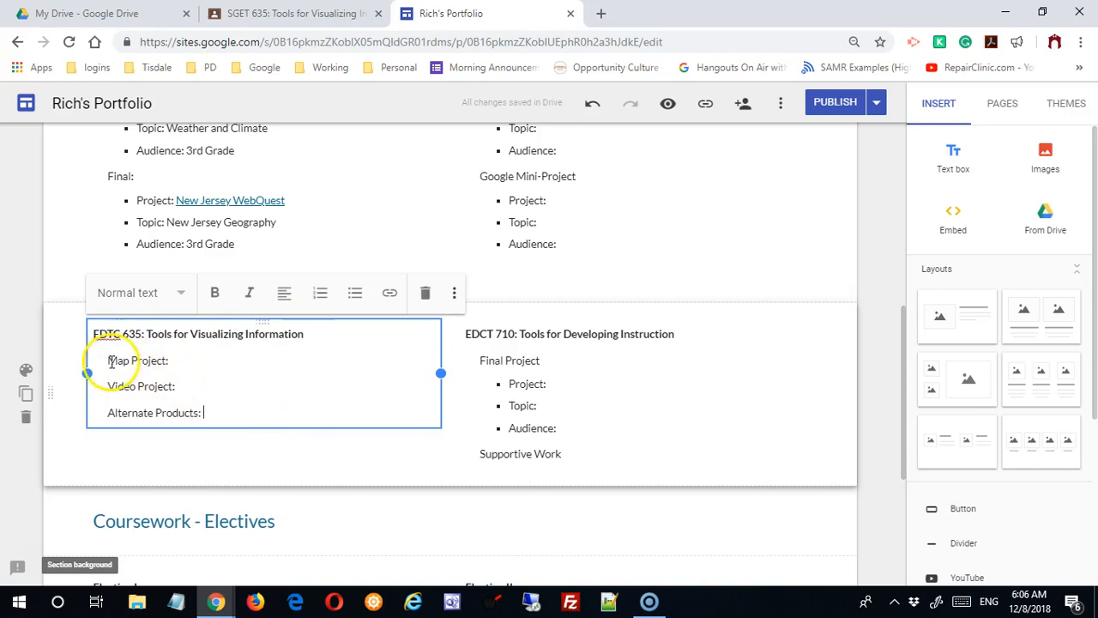
{"action": "left_click_drag", "start_coordinate": [106, 360], "coordinate": [258, 409]}
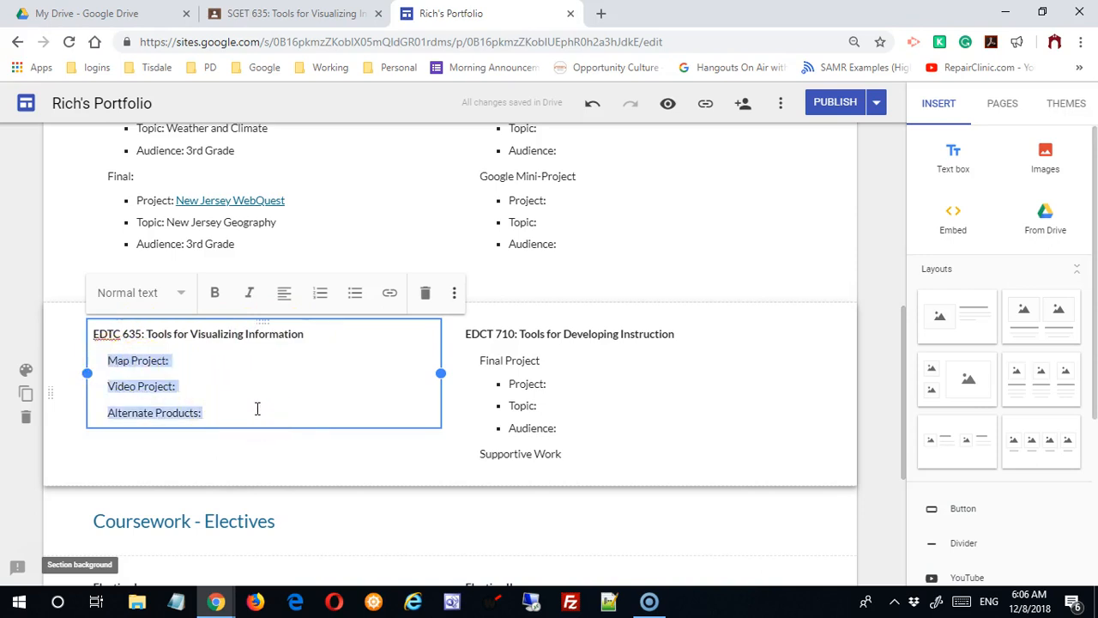
{"action": "left_click", "coordinate": [203, 356]}
{"action": "left_click", "coordinate": [147, 362]}
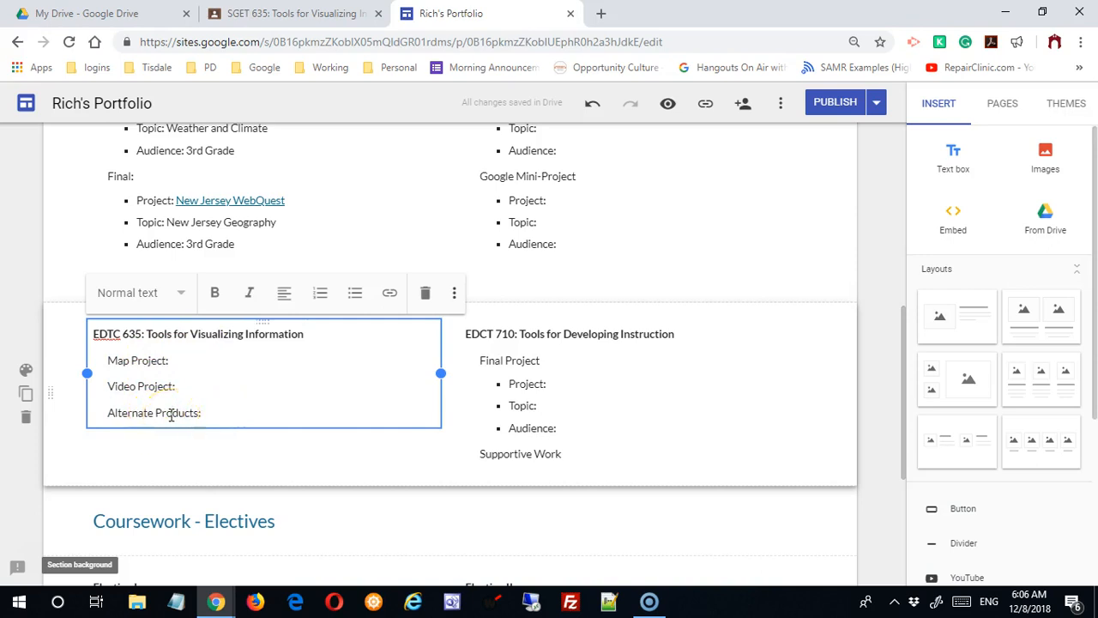
{"action": "left_click", "coordinate": [173, 386]}
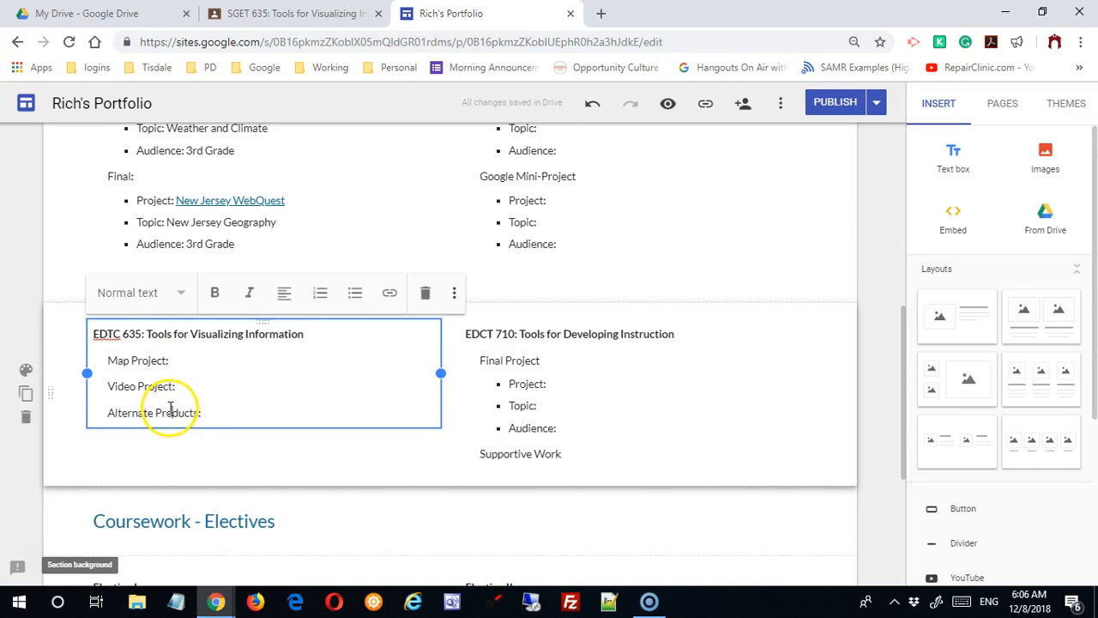
- Add the text "Maps | Quiz | Activity" after "Map Project:" in the EDTC 635 section
{"action": "left_click", "coordinate": [197, 362]}
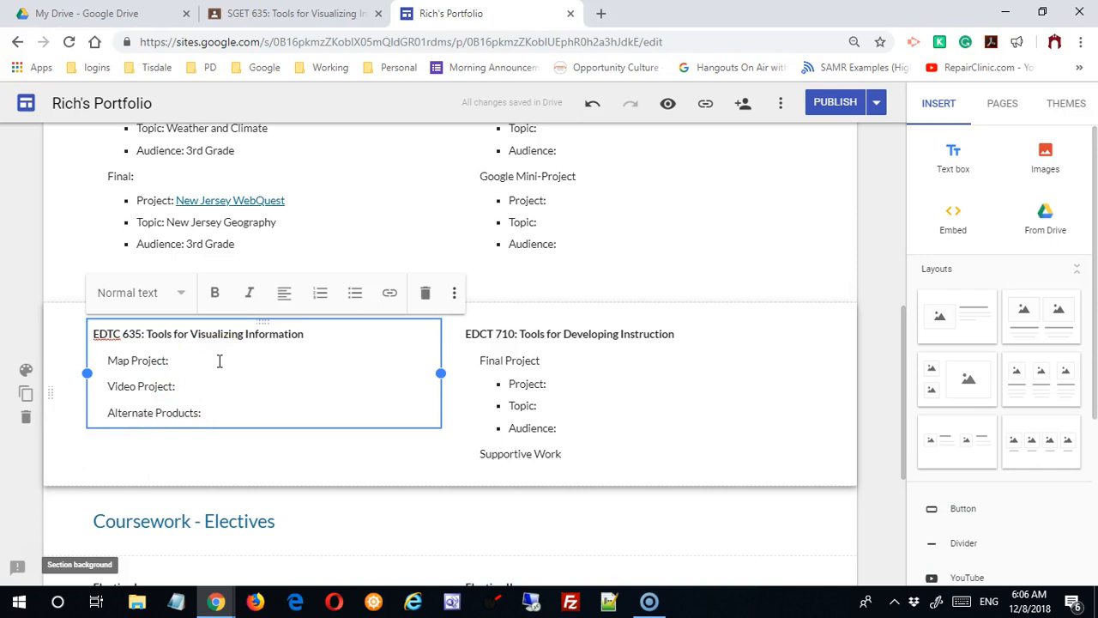
{"action": "type", "text": "Maps"}
{"action": "type", "text": "|"}
{"action": "type", "text": "I"}
{"action": "type", "text": "Quiz"}
{"action": "type", "text": " | "}
{"action": "type", "text": "Activity"}
{"action": "left_click_drag", "start_coordinate": [171, 360], "coordinate": [200, 371]}
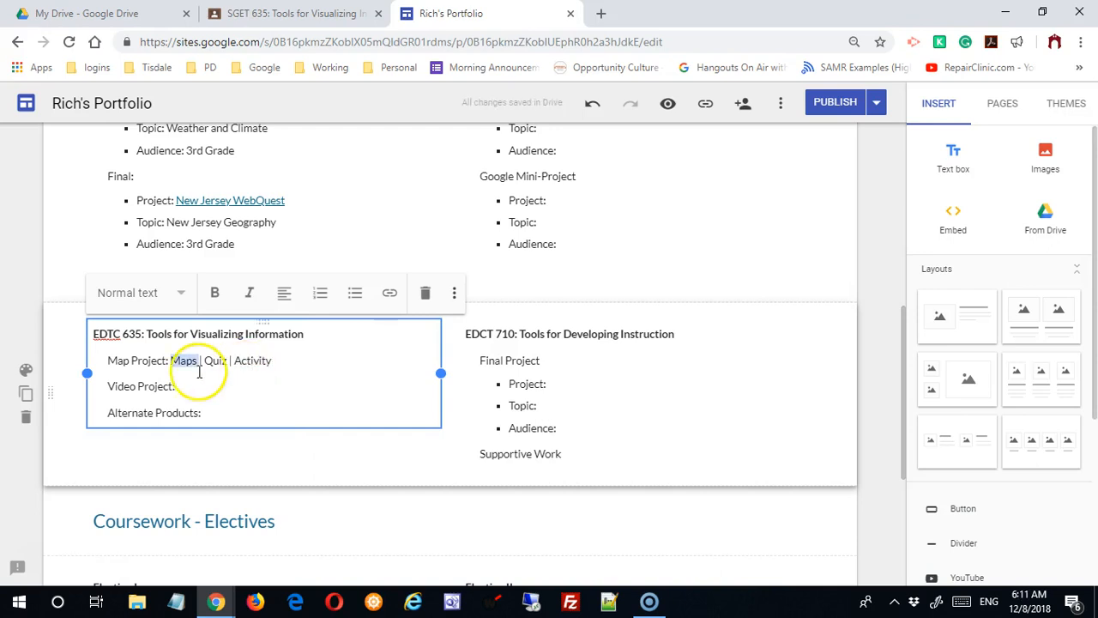
{"action": "left_click", "coordinate": [249, 363]}
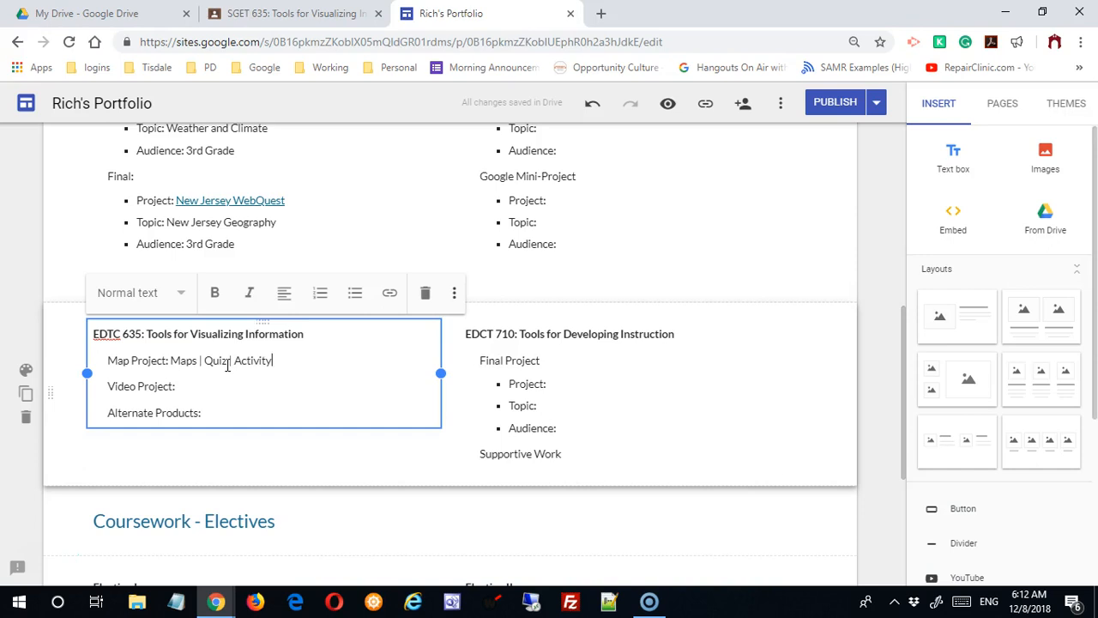
- In the other account's Google Drive, share the Historic New Jersey map so that anyone with the link can view it
{"action": "key", "text": "alt+Tab"}
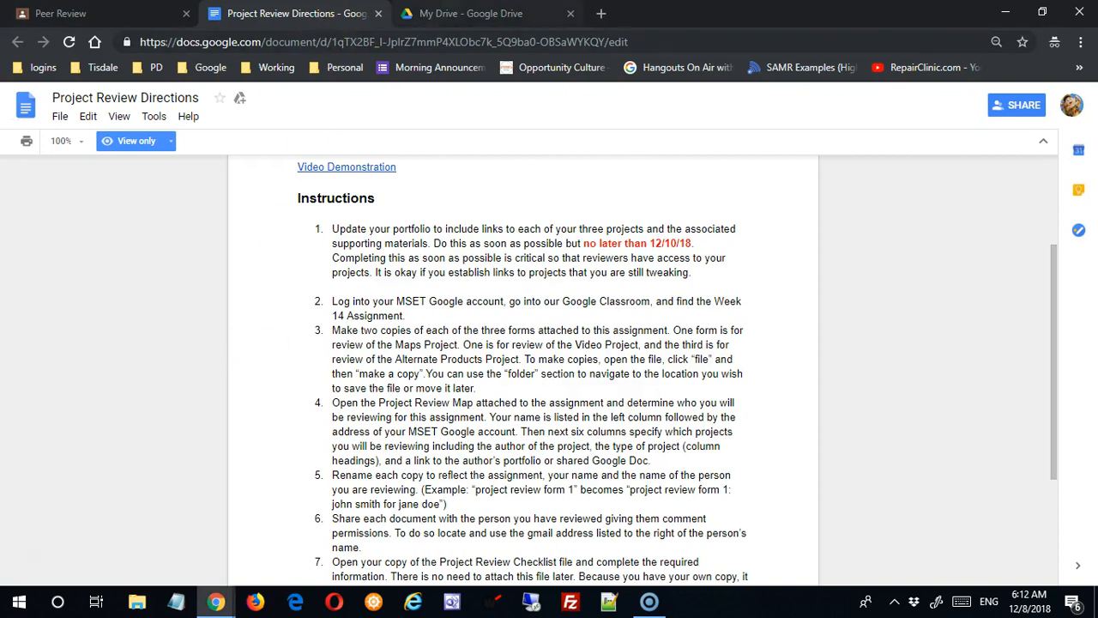
{"action": "left_click", "coordinate": [451, 14]}
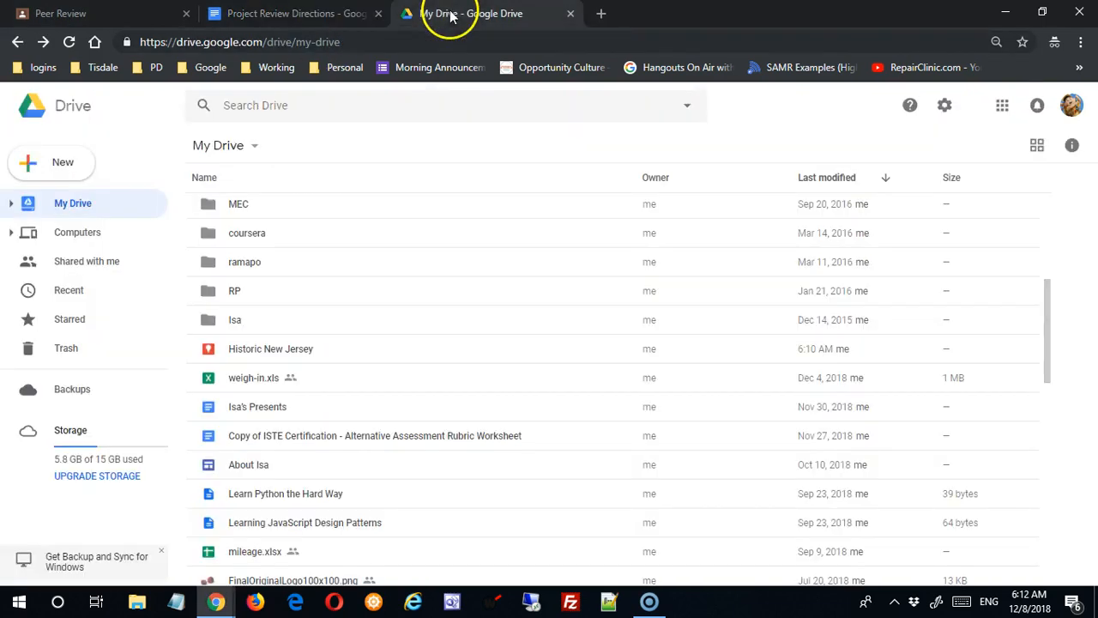
{"action": "left_click", "coordinate": [268, 351]}
{"action": "right_click", "coordinate": [270, 352]}
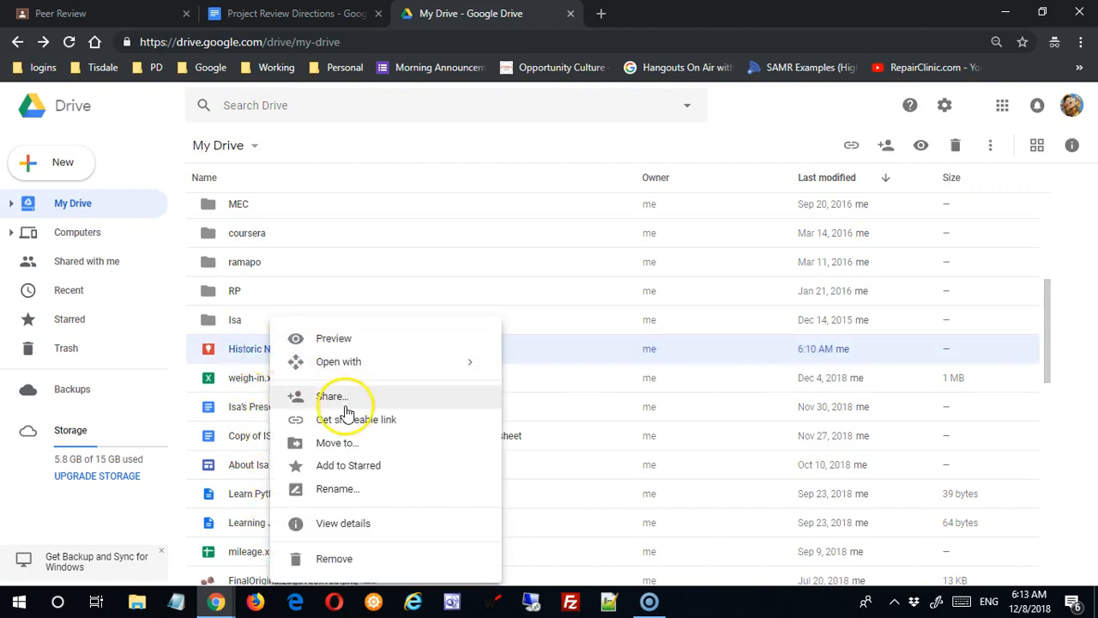
{"action": "left_click", "coordinate": [343, 398]}
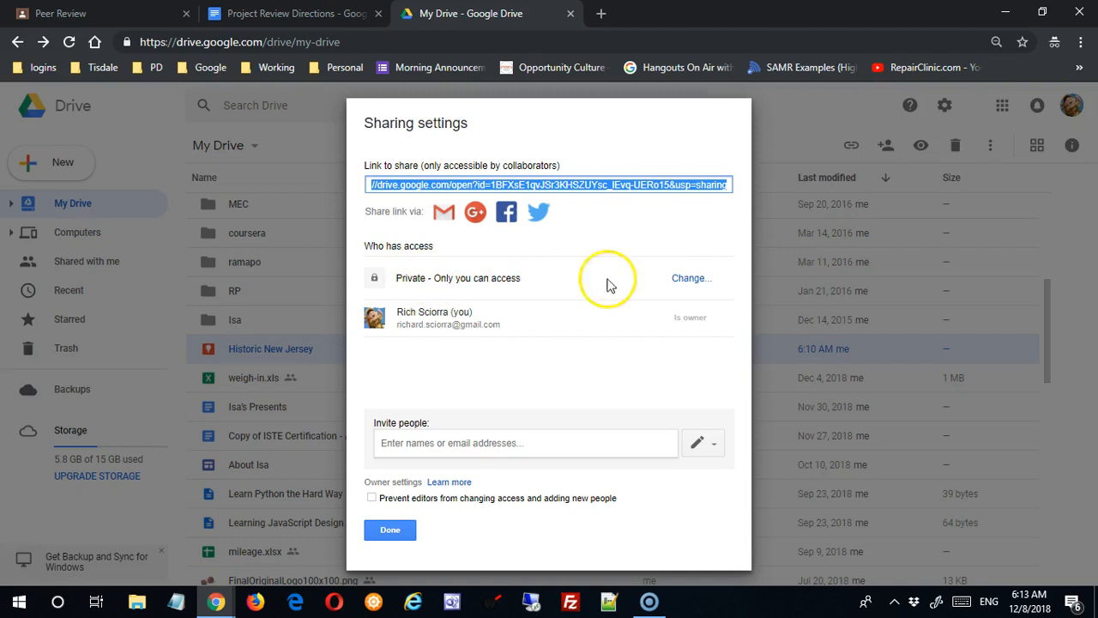
{"action": "left_click", "coordinate": [690, 278]}
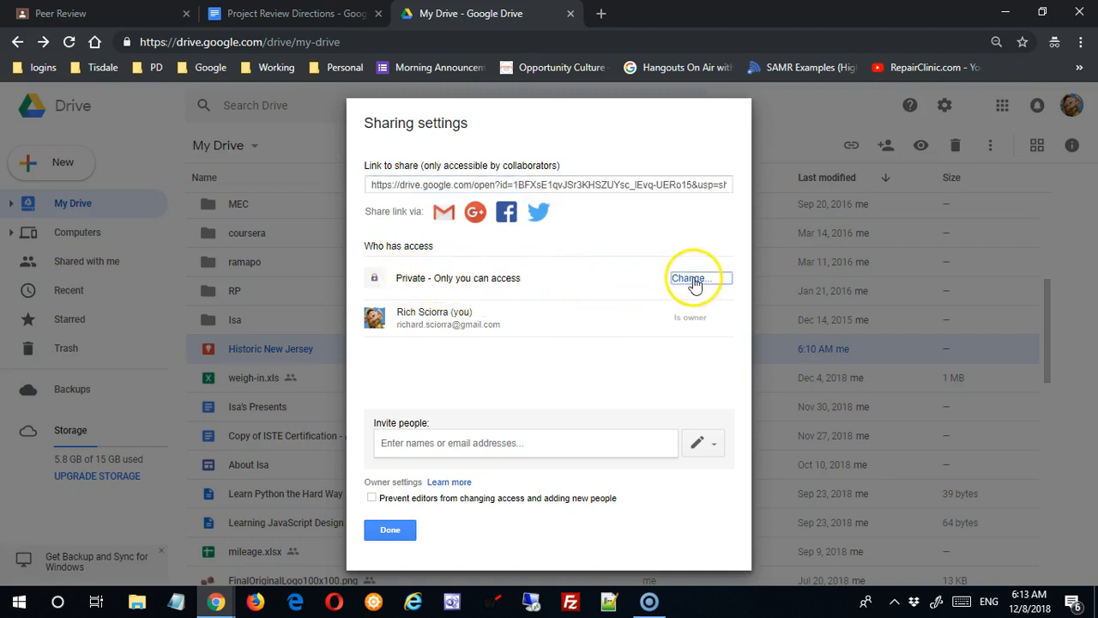
{"action": "left_click", "coordinate": [450, 309]}
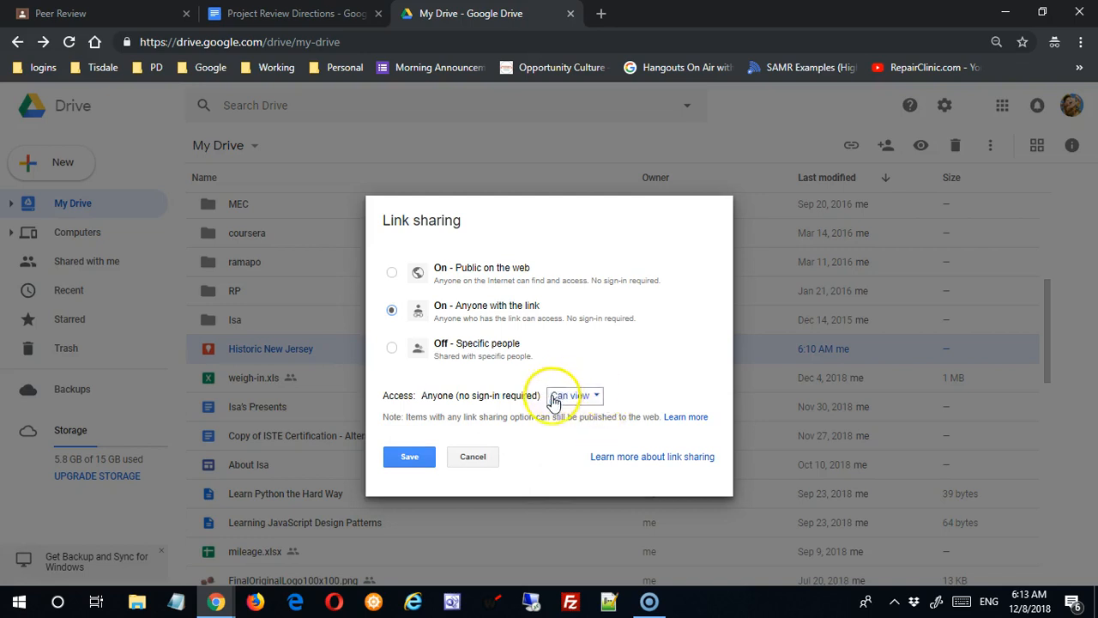
{"action": "left_click", "coordinate": [409, 460]}
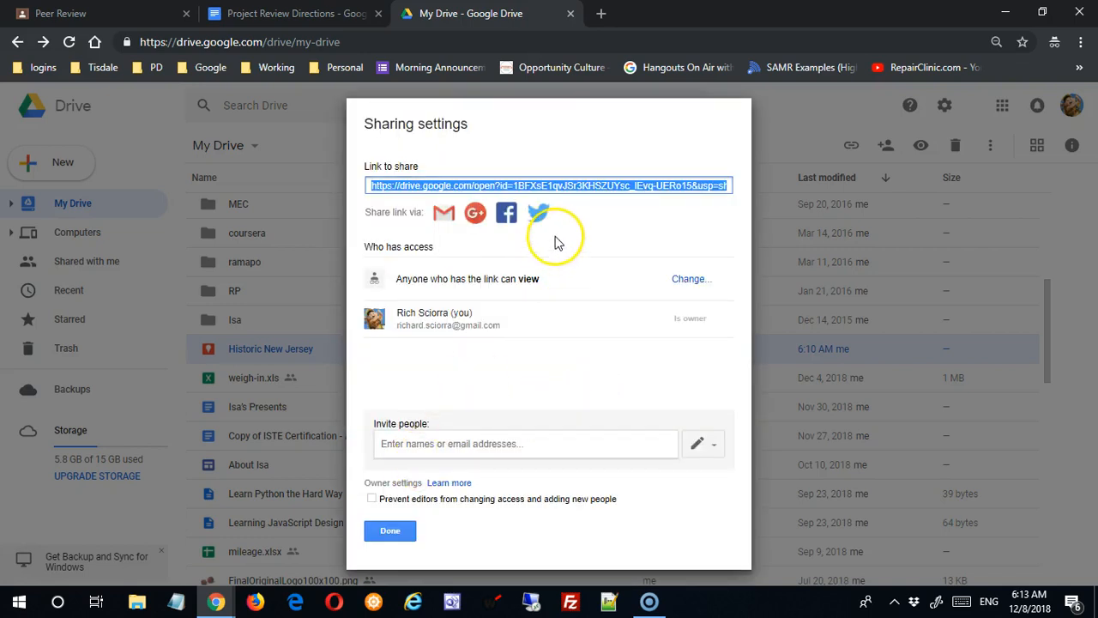
- Copy the Historic New Jersey map's sharing link and test it by opening it in Firefox
{"action": "right_click", "coordinate": [598, 196]}
{"action": "left_click", "coordinate": [611, 204]}
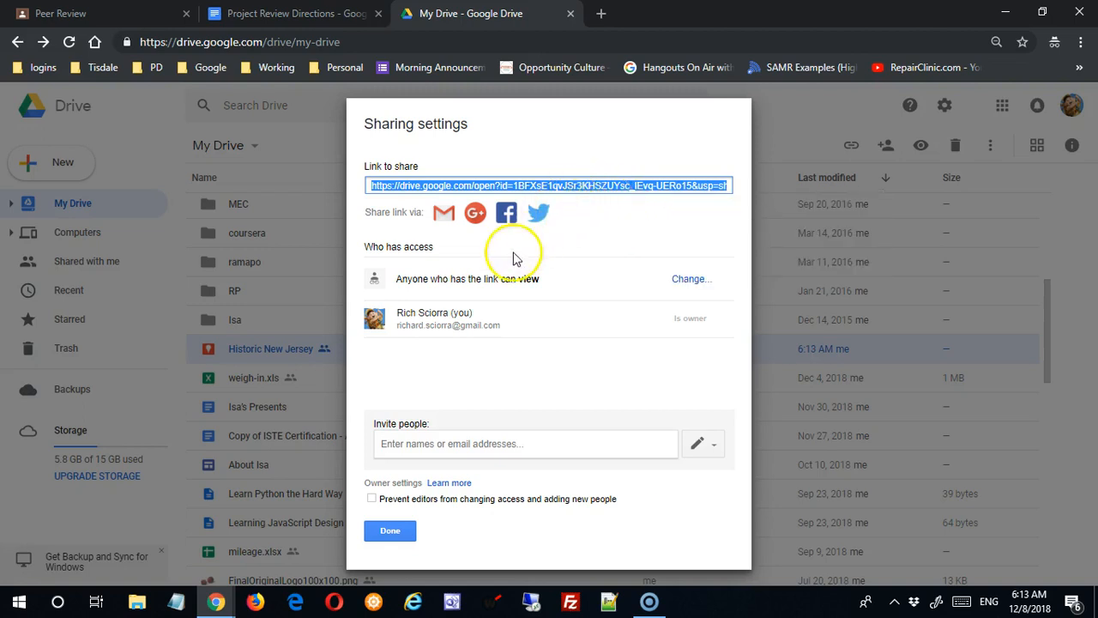
{"action": "left_click", "coordinate": [256, 605]}
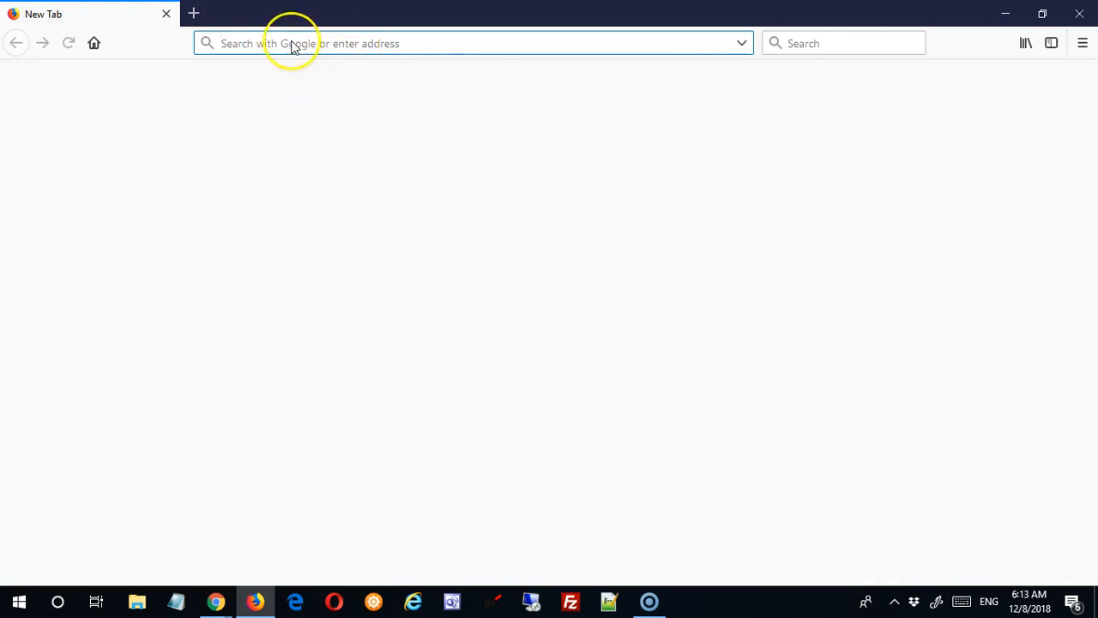
{"action": "right_click", "coordinate": [350, 46]}
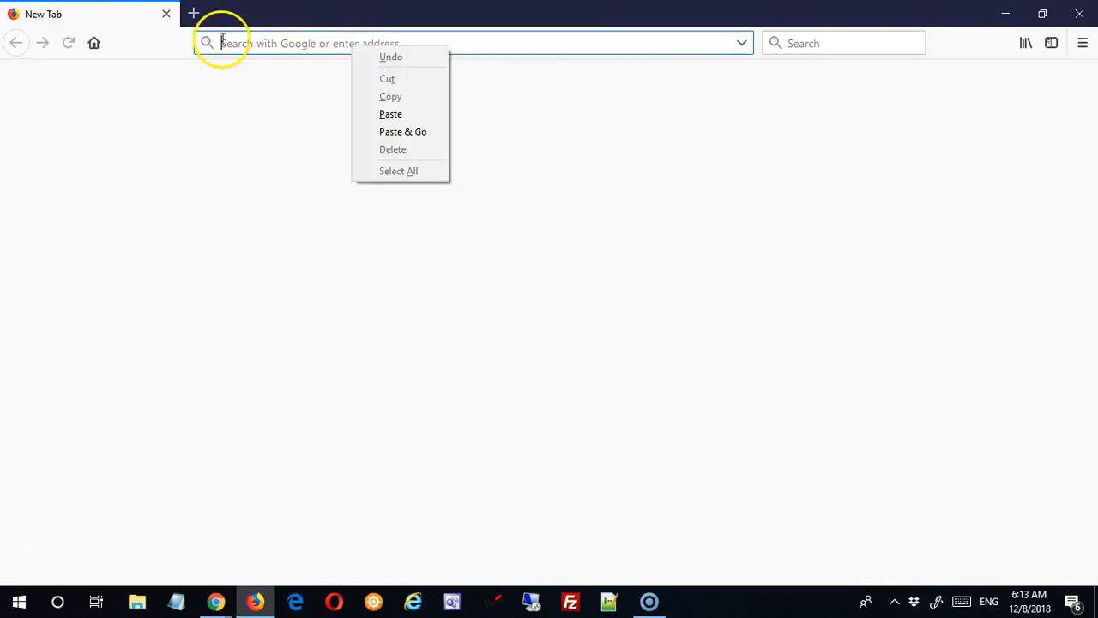
{"action": "left_click", "coordinate": [395, 116]}
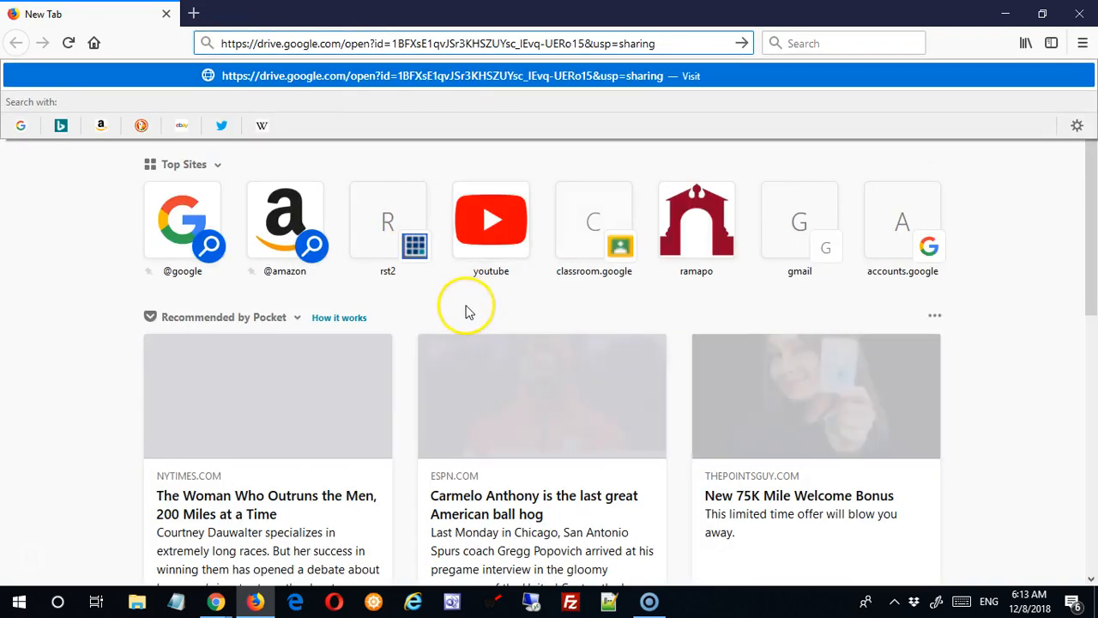
{"action": "left_click", "coordinate": [477, 301]}
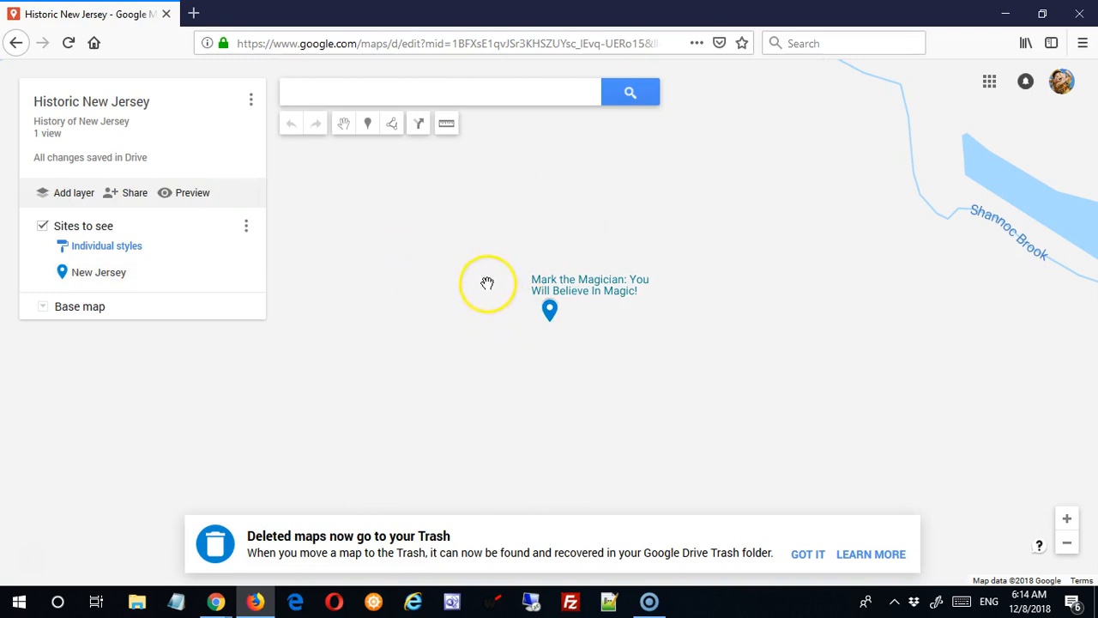
{"action": "left_click", "coordinate": [815, 563]}
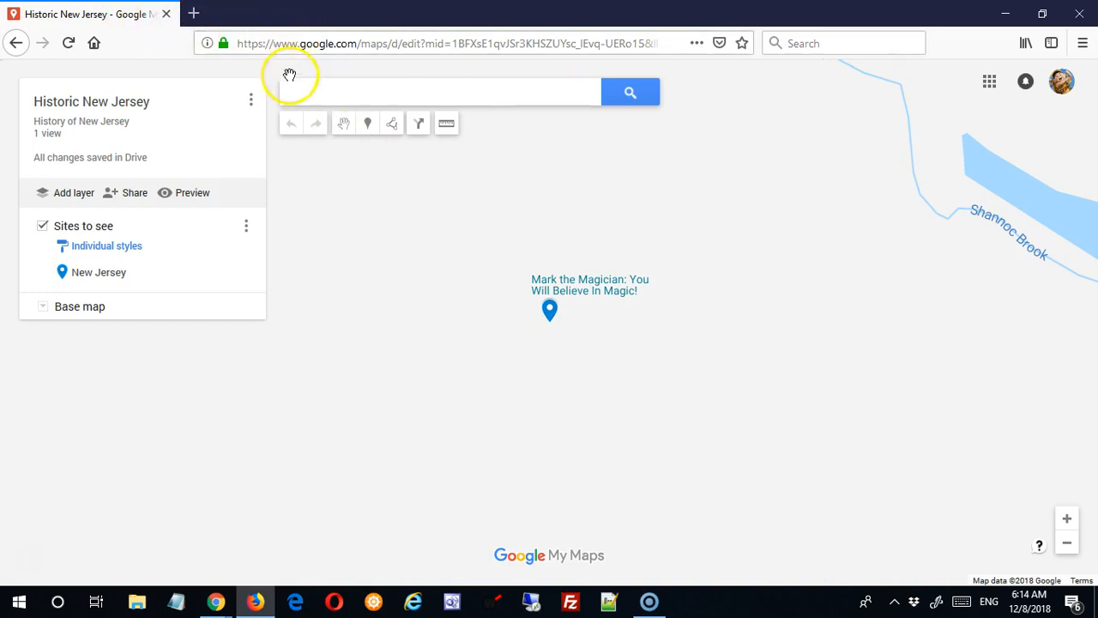
- Return to the portfolio site and link the word "Maps" in the Map Project line to the copied map address
{"action": "key", "text": "alt+Tab"}
{"action": "key", "text": "alt+Tab"}
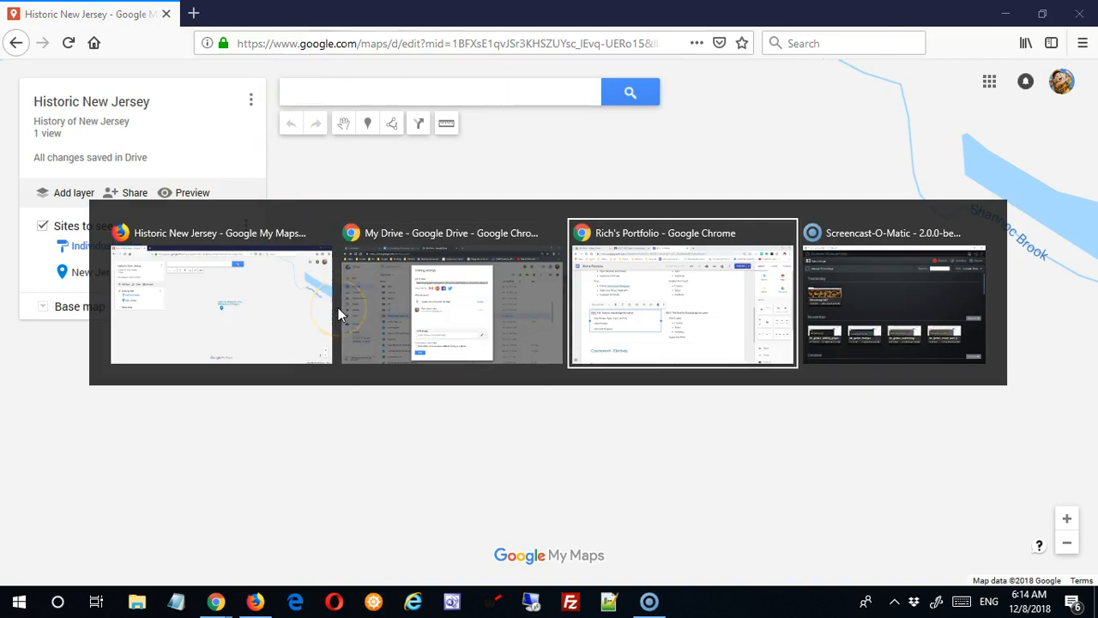
{"action": "double_click", "coordinate": [183, 361]}
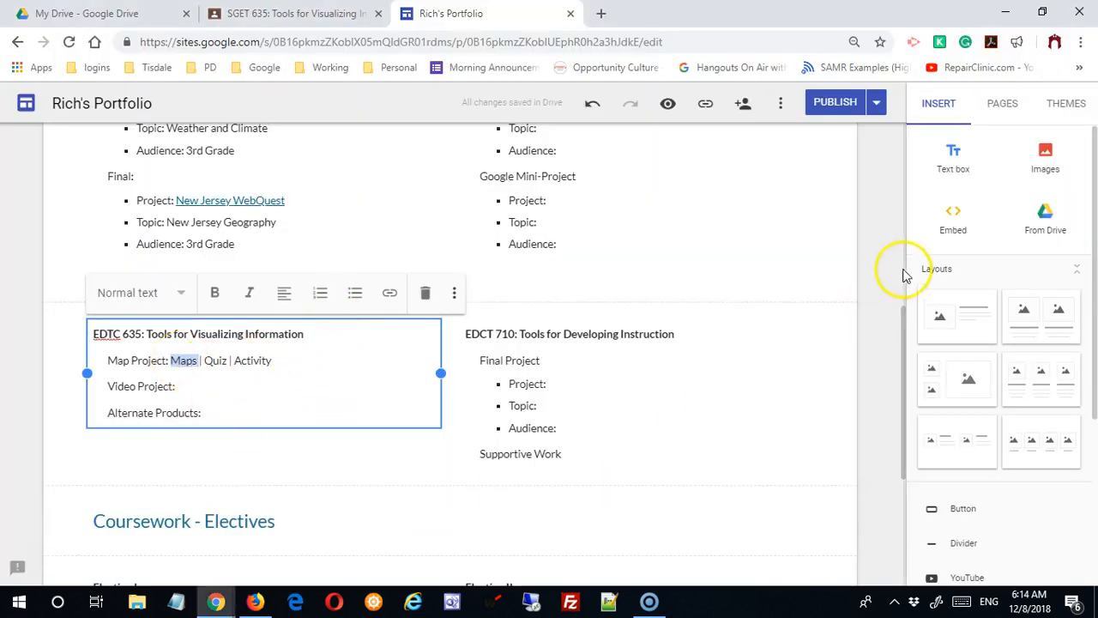
{"action": "left_click", "coordinate": [389, 293]}
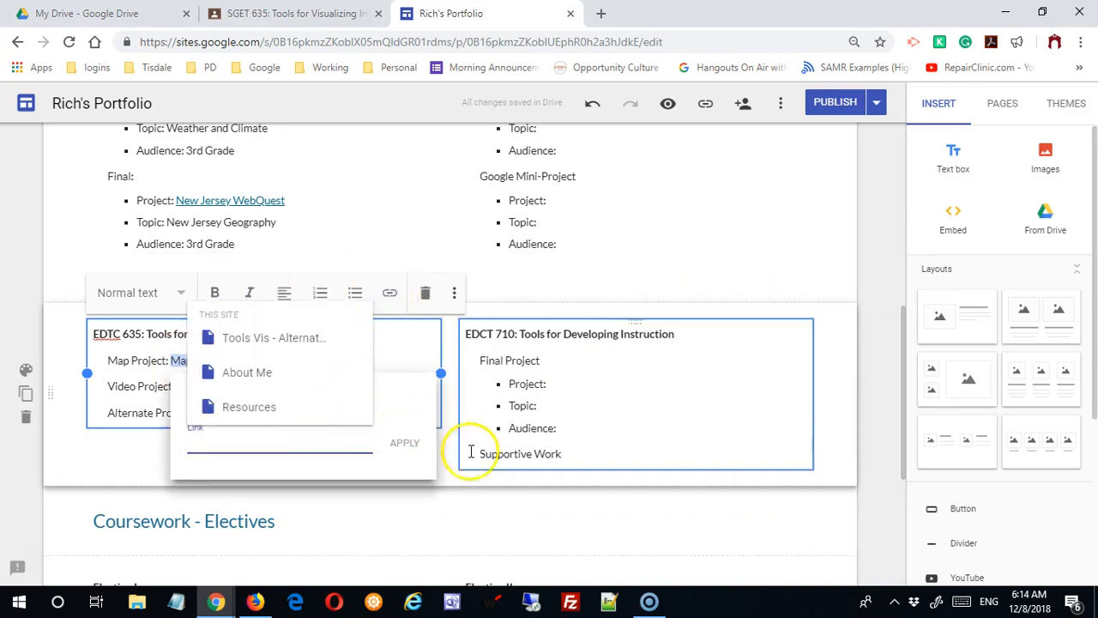
{"action": "key", "text": "ctrl+v"}
{"action": "left_click", "coordinate": [406, 445]}
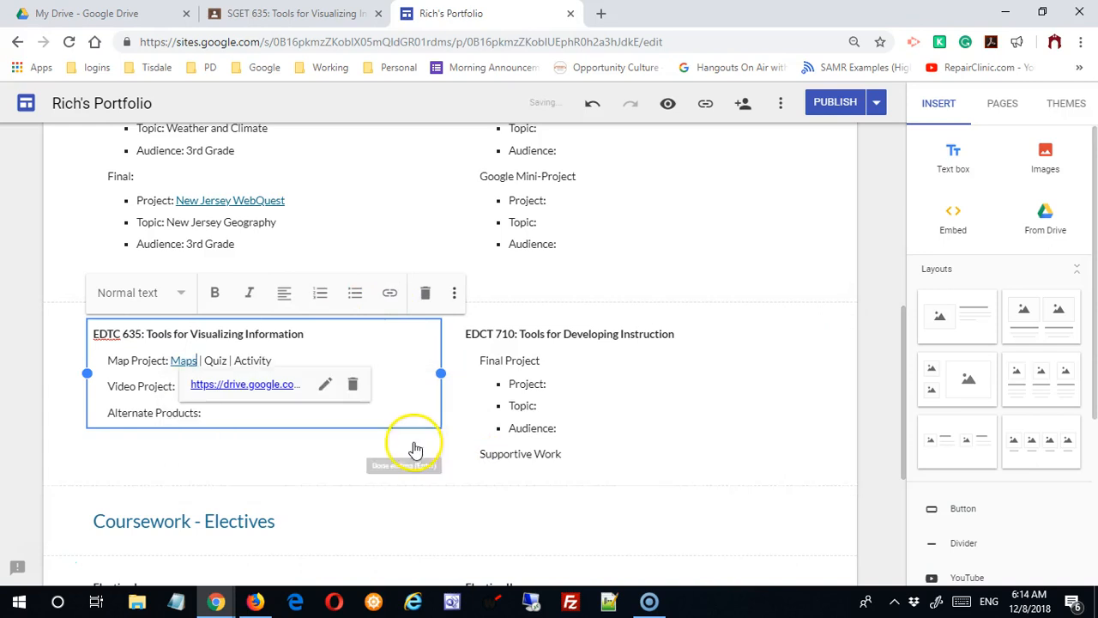
{"action": "left_click", "coordinate": [347, 435]}
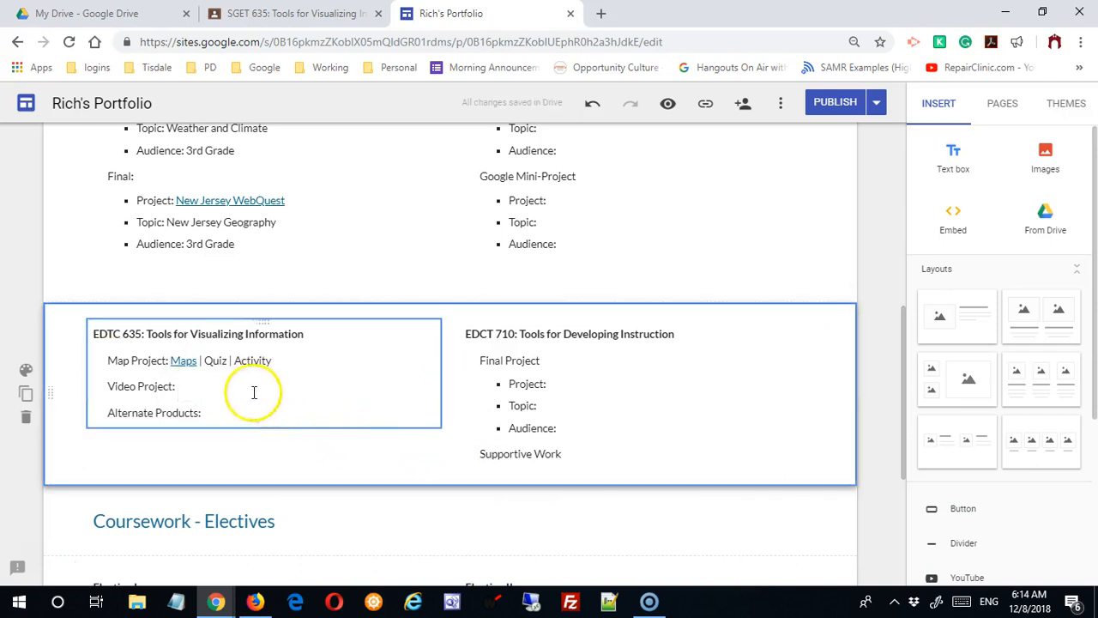
- Add the text "YouTube Channel" after "Video Project:" and select it
{"action": "left_click", "coordinate": [216, 358]}
{"action": "left_click", "coordinate": [201, 385]}
{"action": "type", "text": "Yo"}
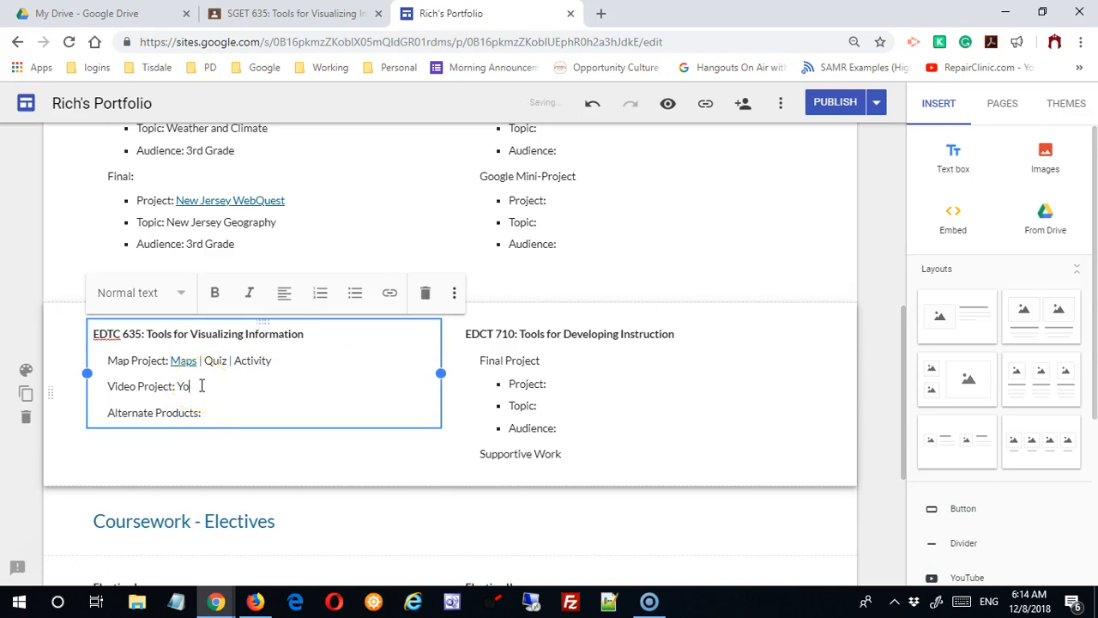
{"action": "type", "text": "utube Channel"}
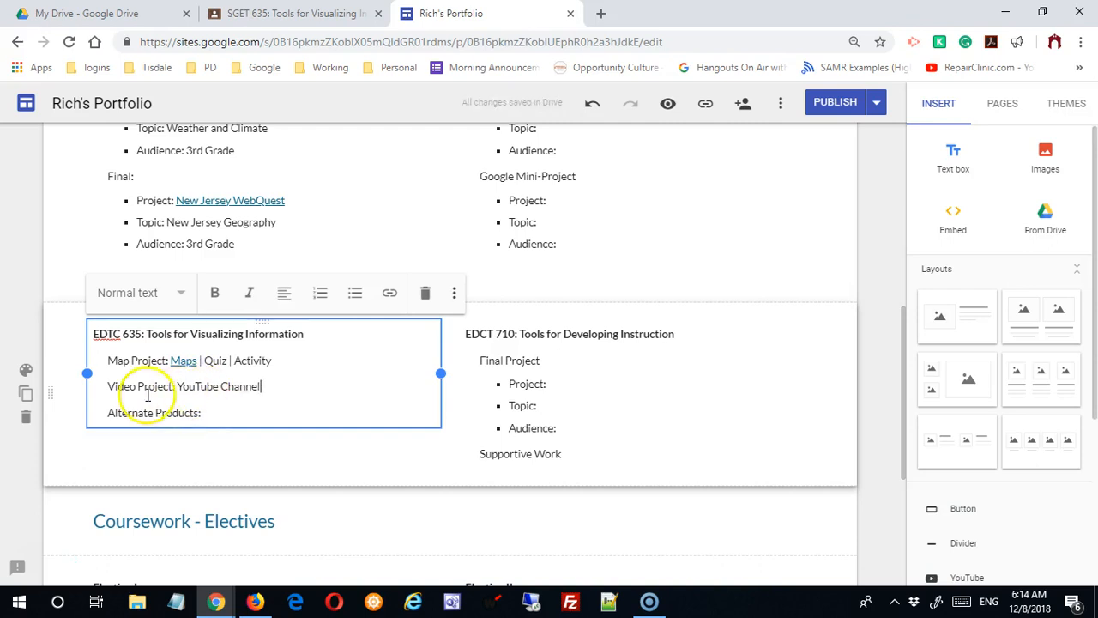
{"action": "left_click_drag", "start_coordinate": [178, 386], "coordinate": [264, 386]}
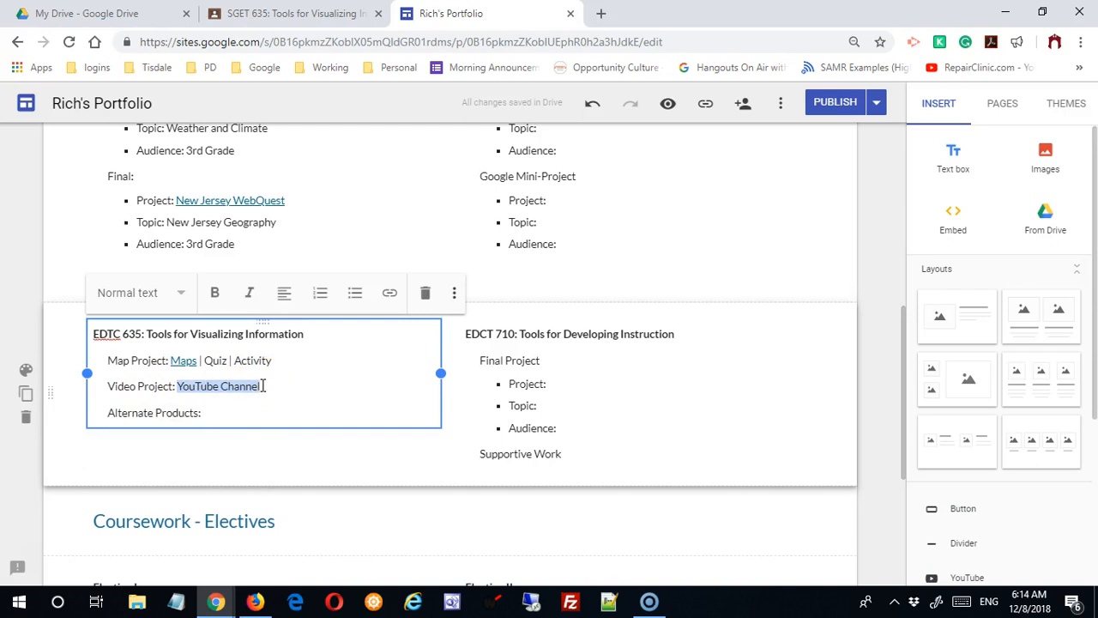
- Add the text "Website" after "Alternate Products:" and select the word
{"action": "left_click", "coordinate": [230, 413]}
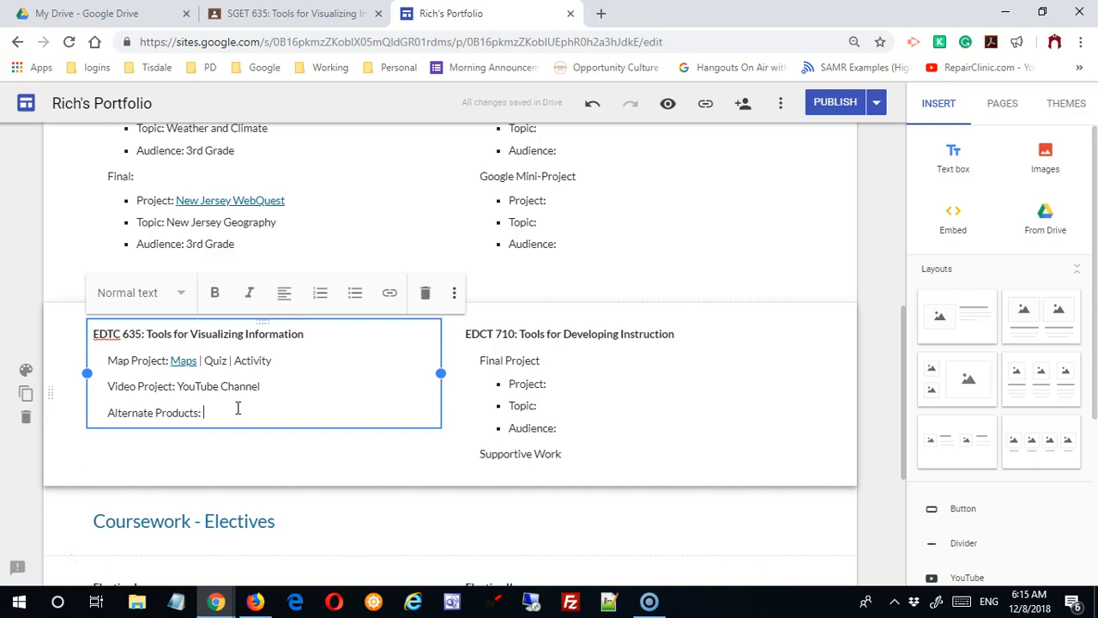
{"action": "type", "text": "WE"}
{"action": "key", "text": "BackSpace"}
{"action": "key", "text": "BackSpace"}
{"action": "type", "text": "ebsite"}
{"action": "double_click", "coordinate": [216, 413]}
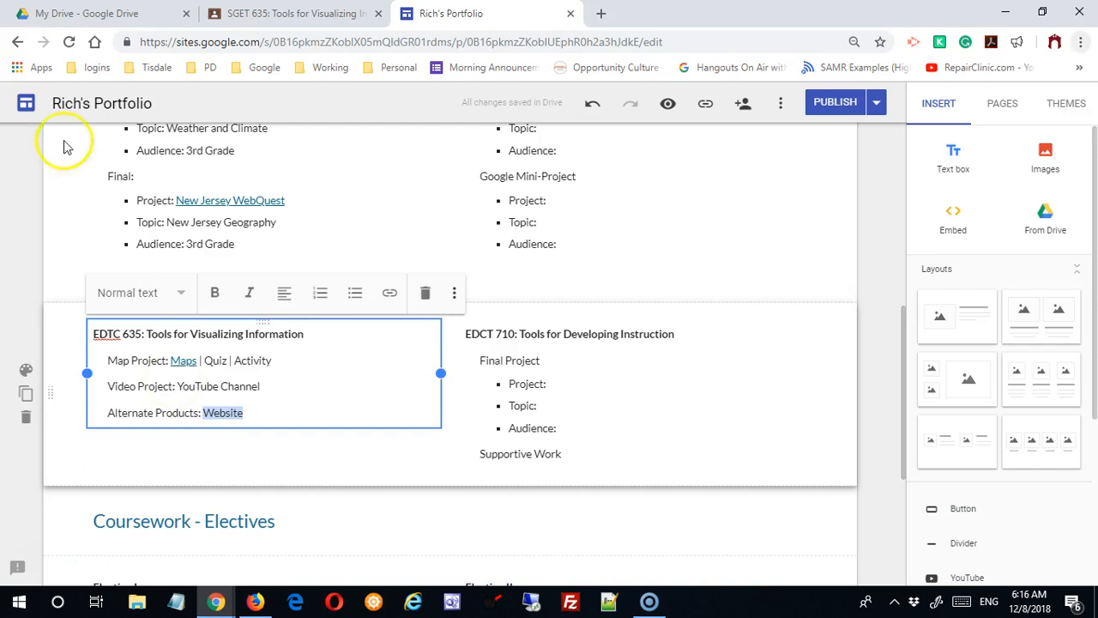
- Create a new Google Docs document from Drive and name it "tools vis final work"
{"action": "left_click", "coordinate": [77, 15]}
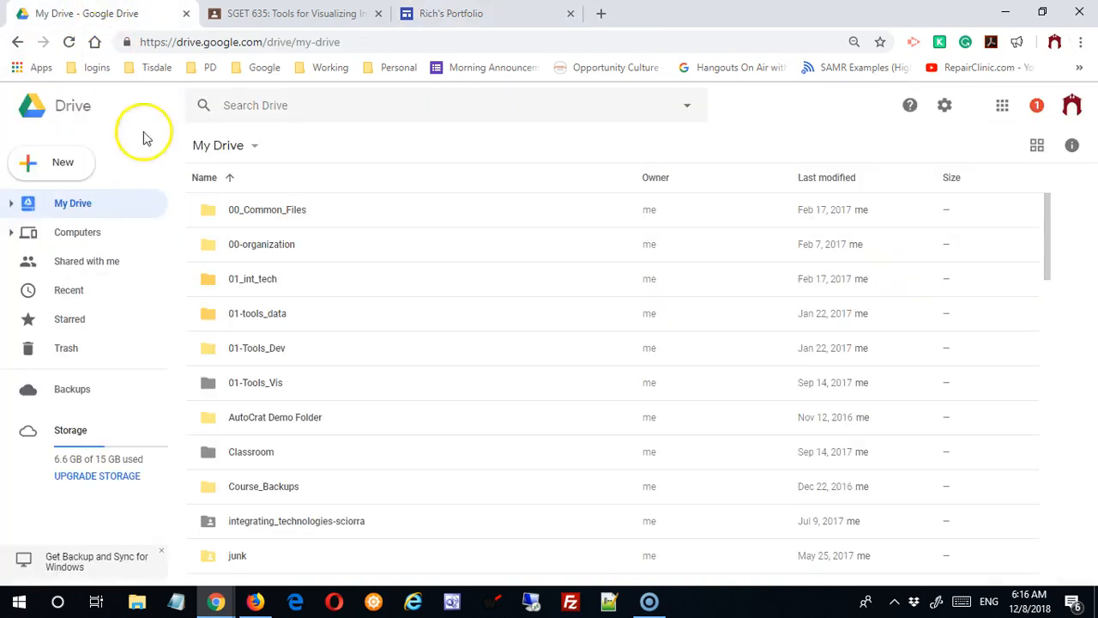
{"action": "left_click", "coordinate": [65, 164]}
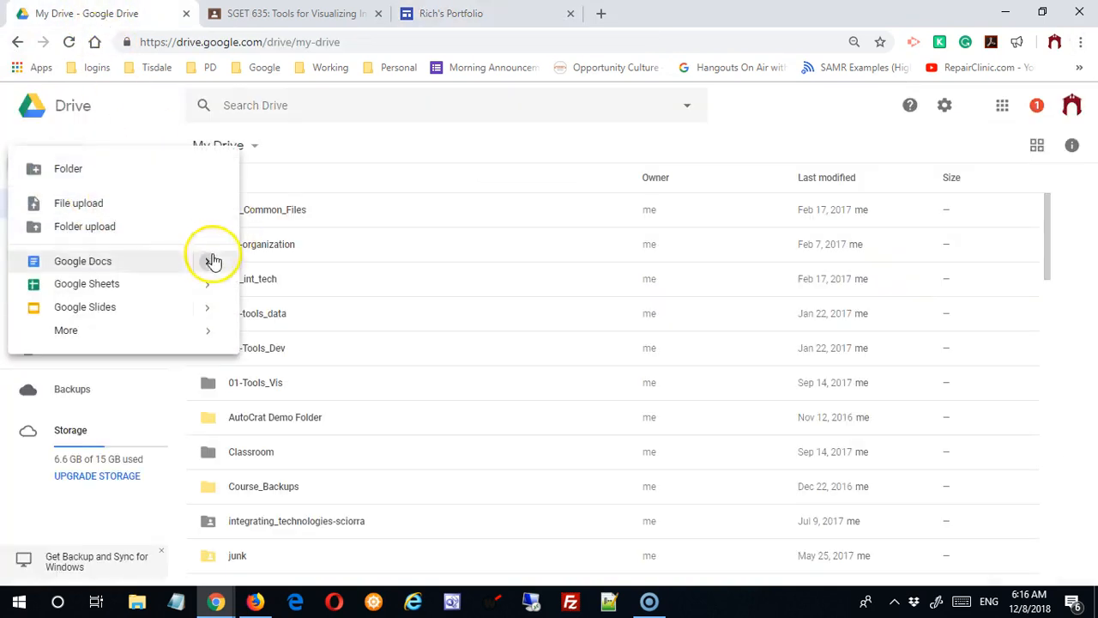
{"action": "left_click", "coordinate": [129, 263]}
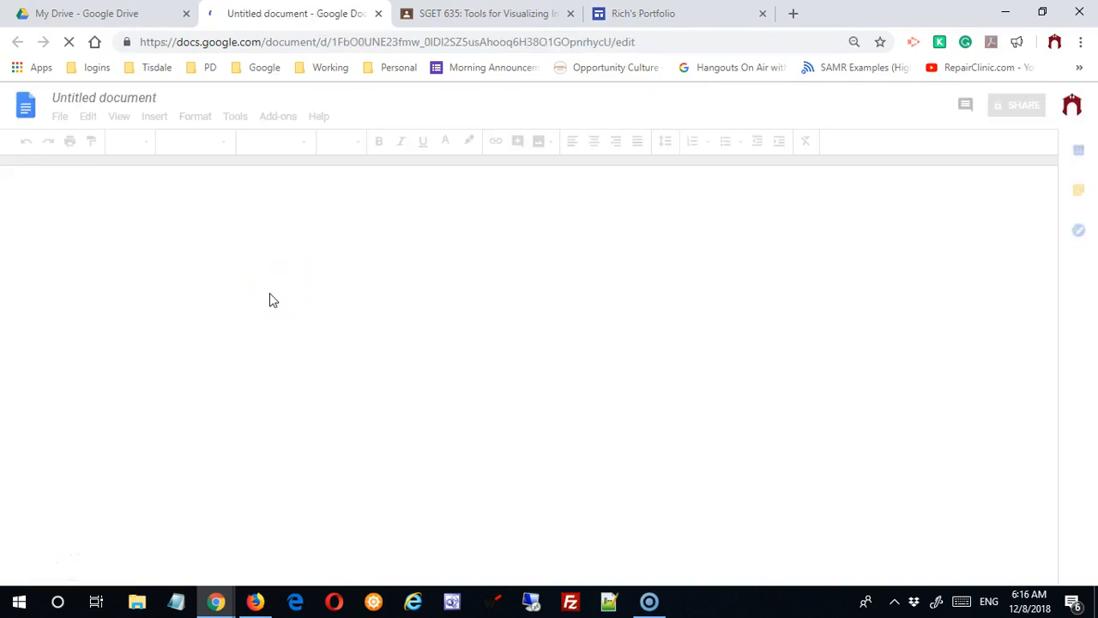
{"action": "left_click", "coordinate": [163, 98]}
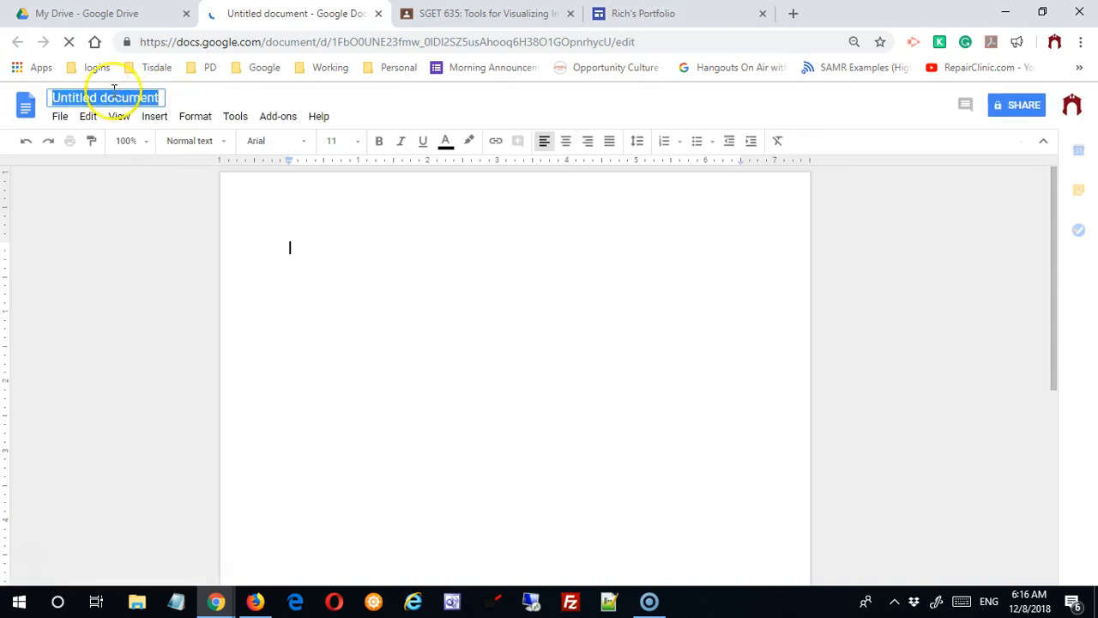
{"action": "type", "text": "tools vis "}
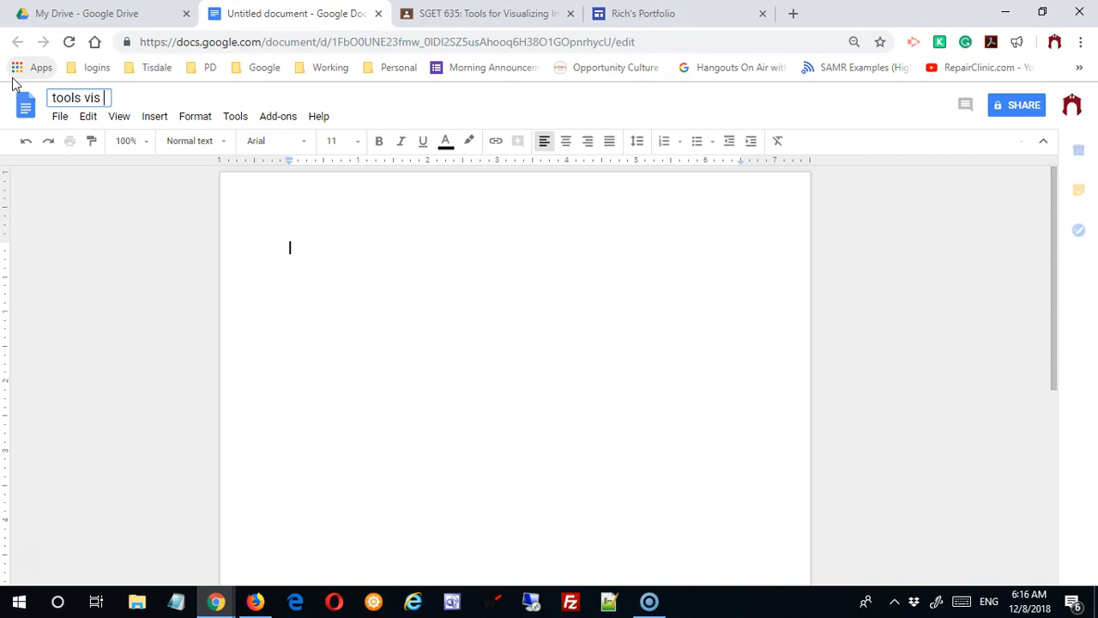
{"action": "type", "text": "final "}
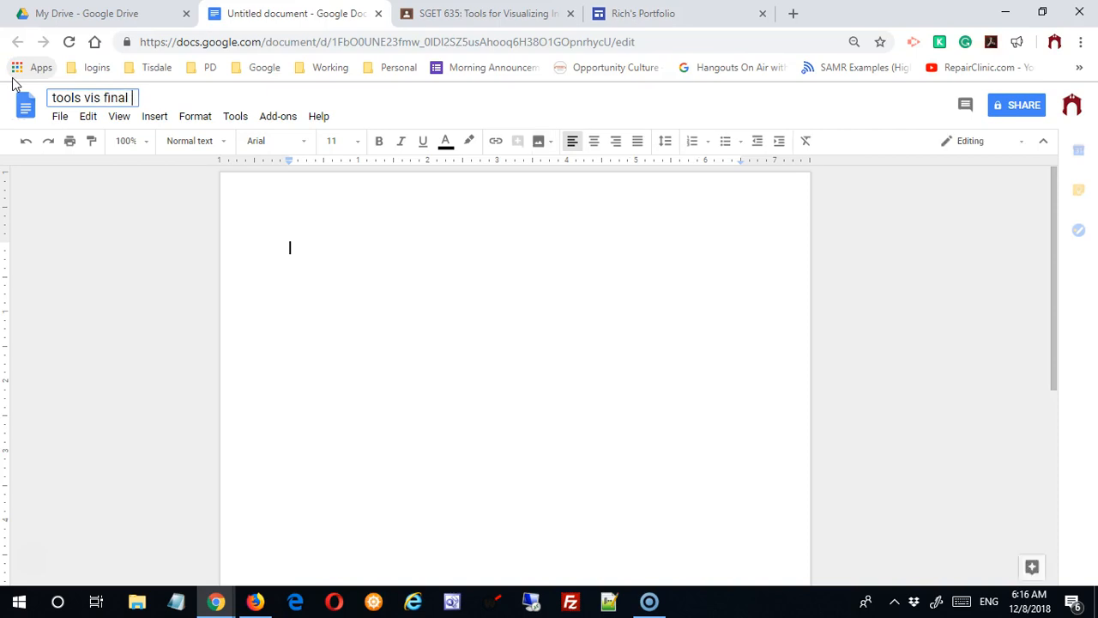
{"action": "type", "text": "work"}
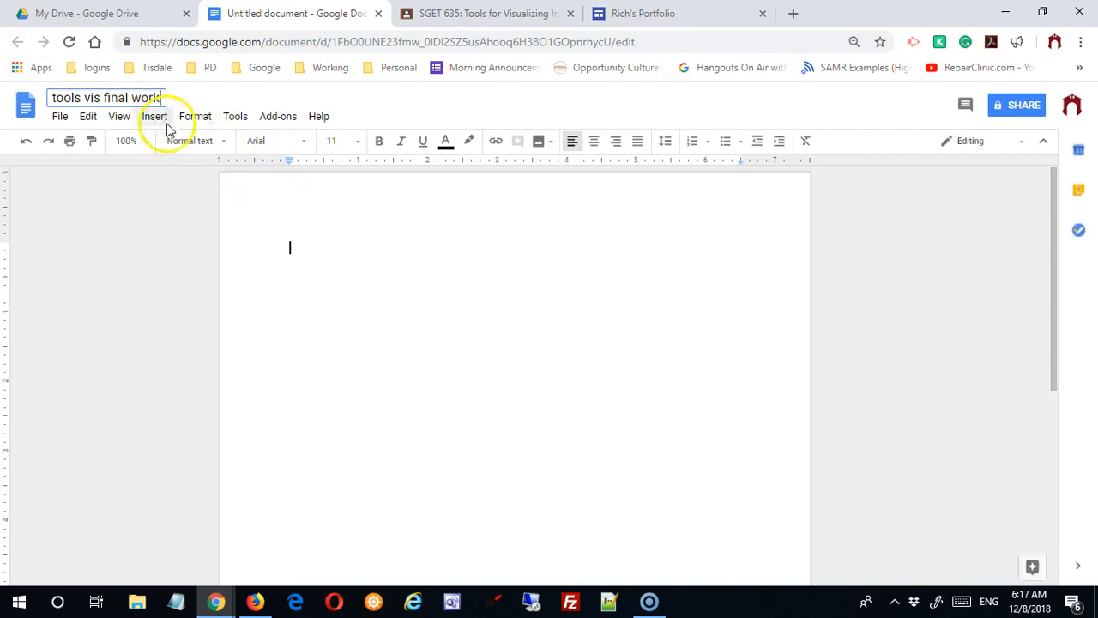
- Write the heading line "Work for Peer Review for:" followed by the student's full name, and start a new line
{"action": "left_click", "coordinate": [334, 243]}
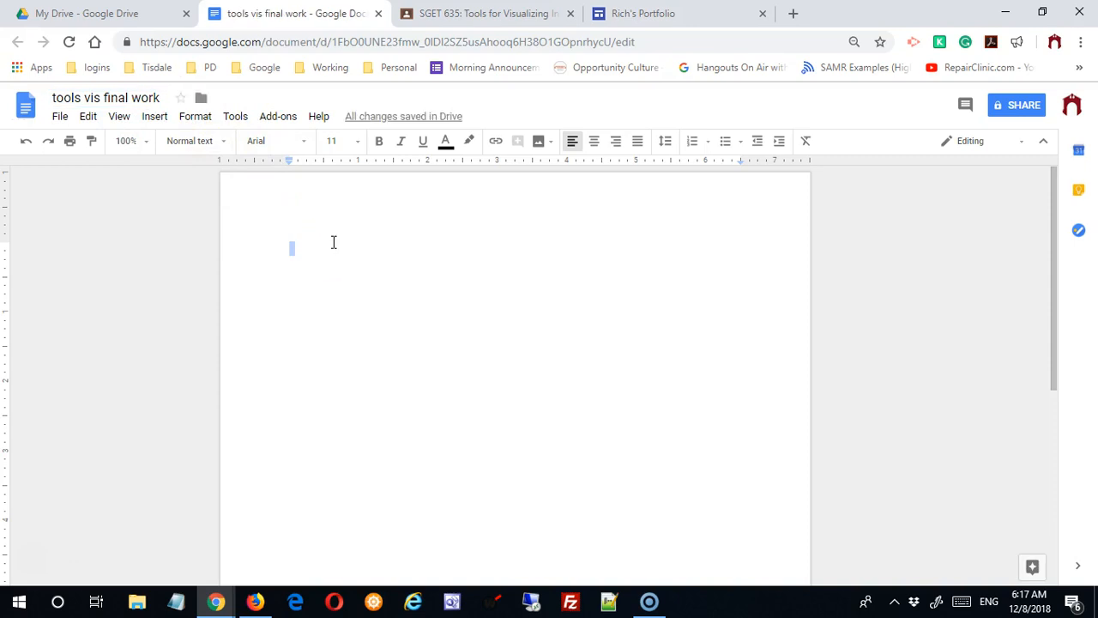
{"action": "type", "text": "Work for Pe"}
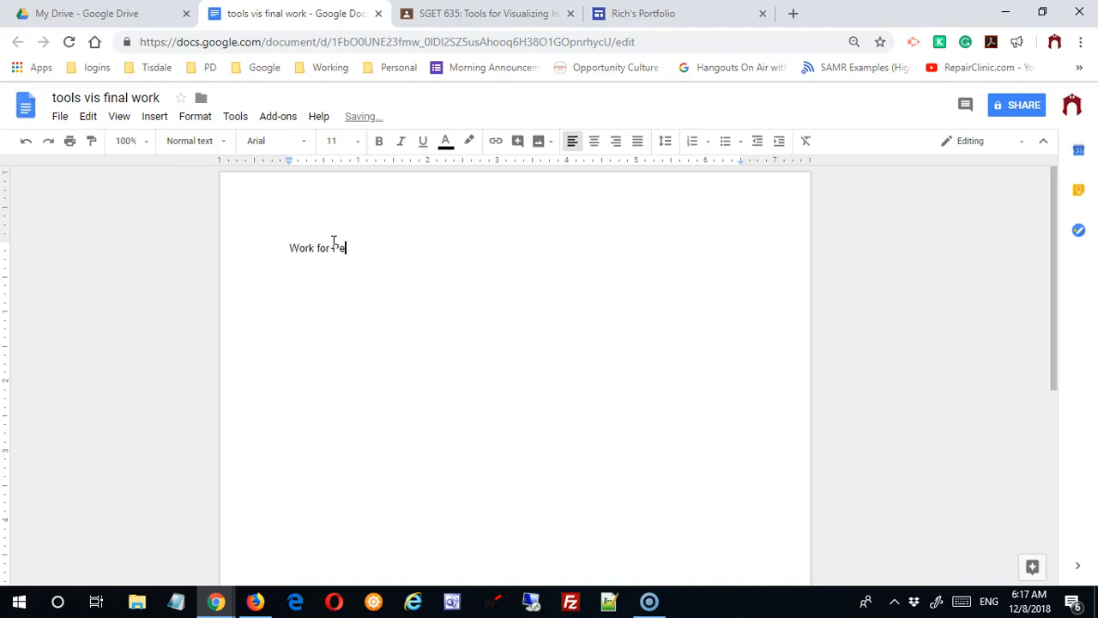
{"action": "type", "text": "er Review for: John Smith"}
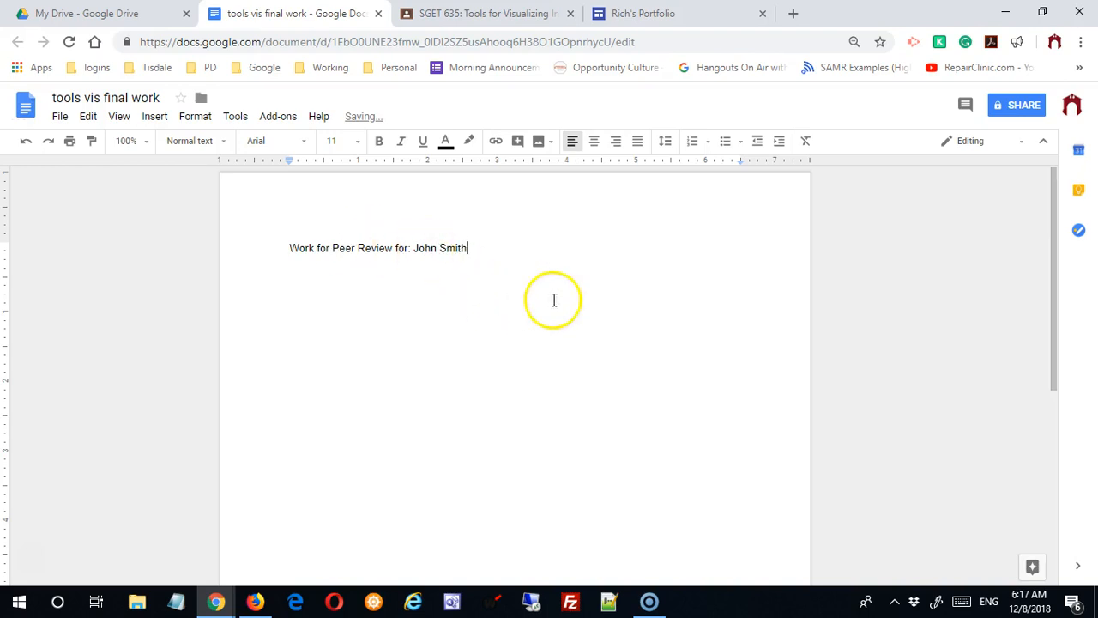
{"action": "key", "text": "Return"}
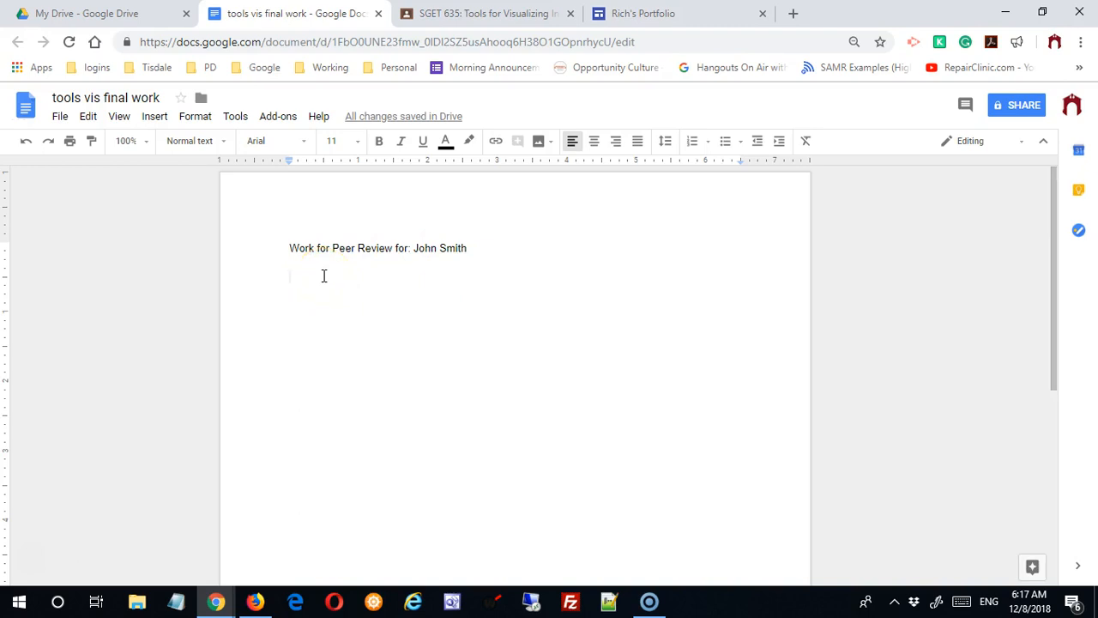
- Add the lines "Maps Project: Maps | Quiz | Activity", "Video Project:YouTube Channel" and "Alternate Products: Website" below the heading
{"action": "type", "text": "Maps Proj"}
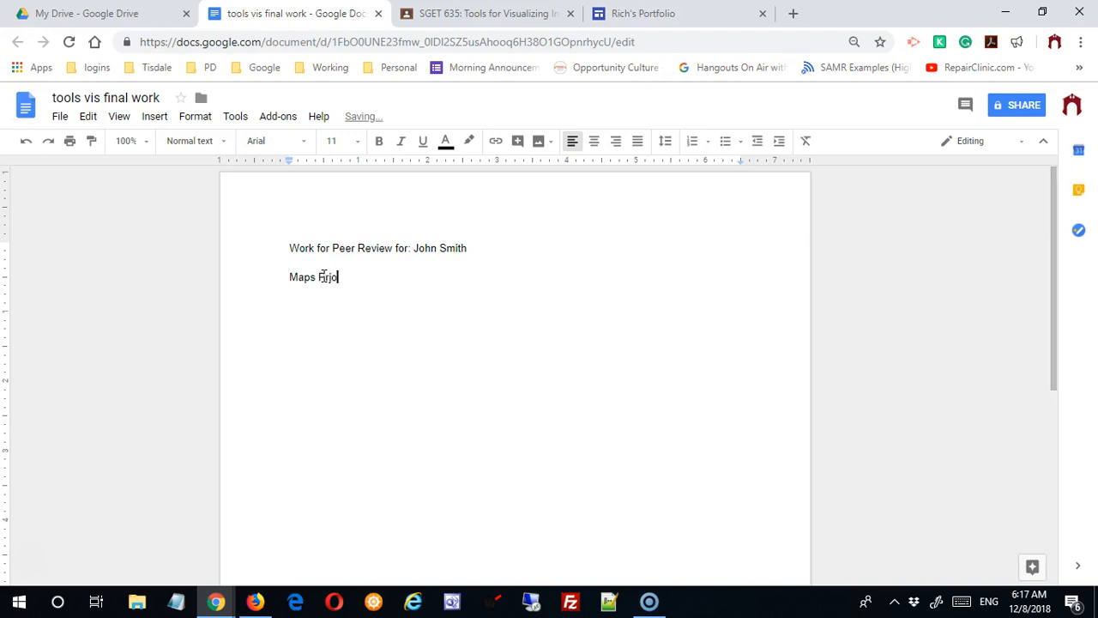
{"action": "type", "text": "ect: Maps | Quiz | Activity"}
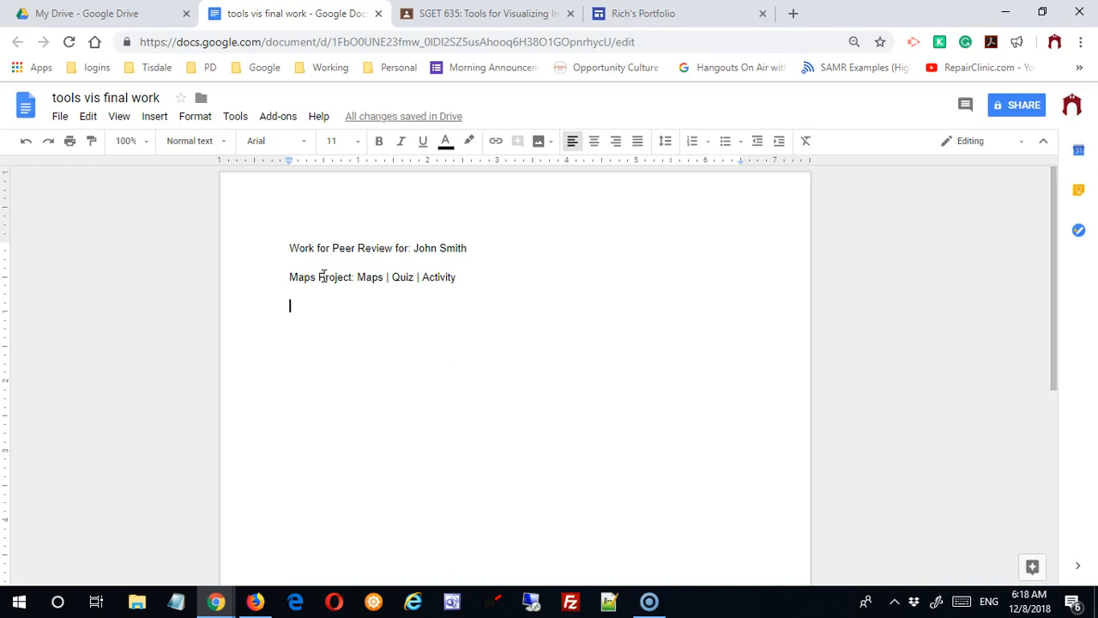
{"action": "type", "text": "Vie"}
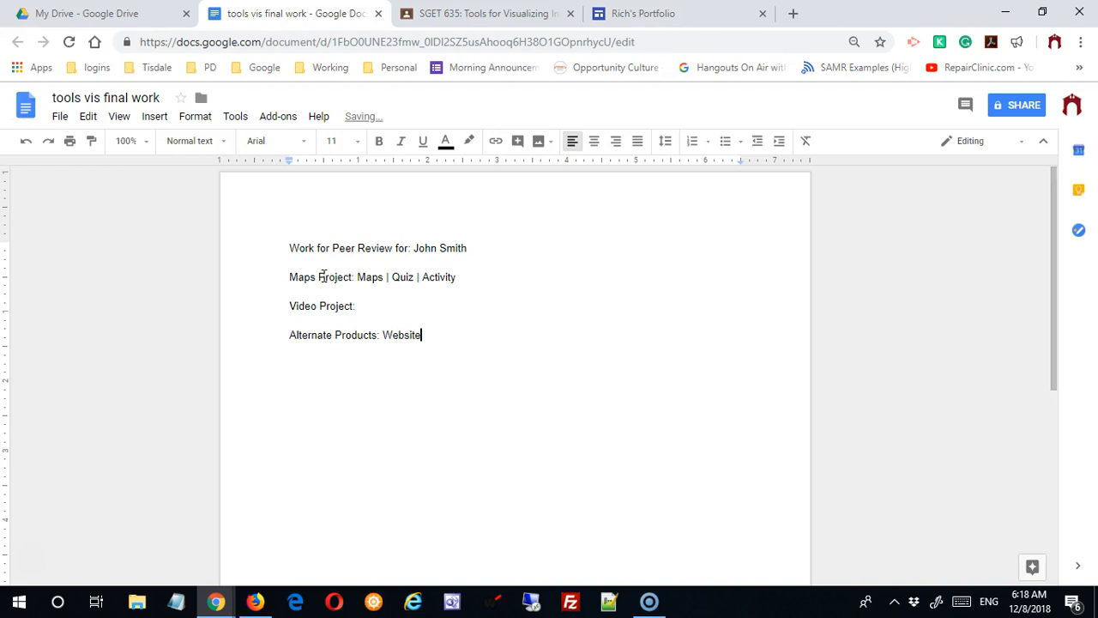
{"action": "double_click", "coordinate": [395, 304]}
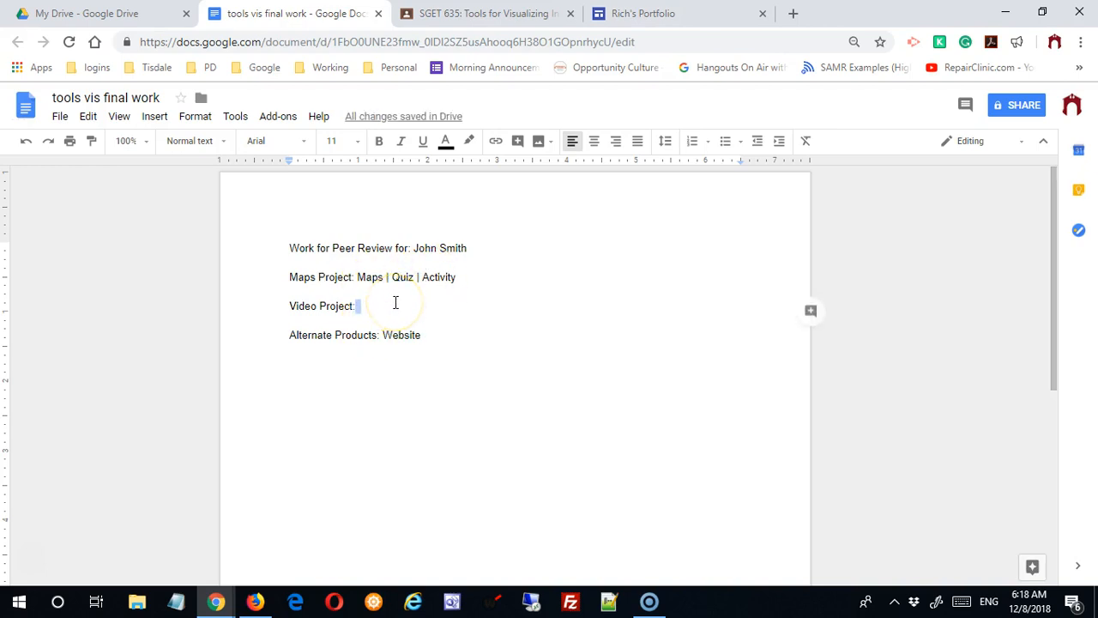
{"action": "type", "text": "YouTube Channel"}
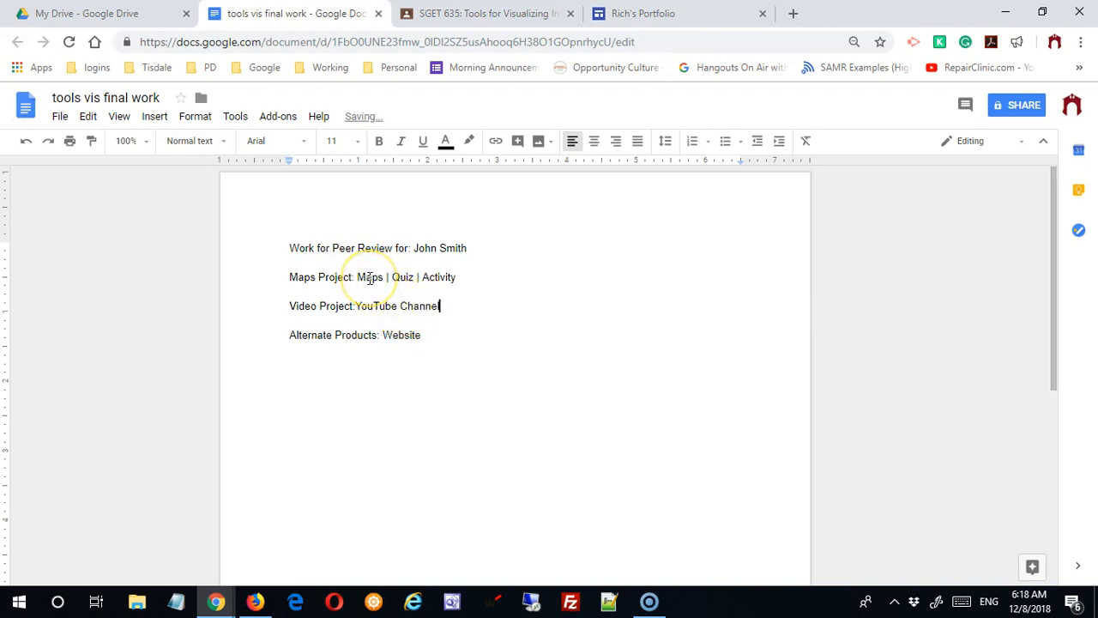
- Link the word "Maps" after "Maps Project:" to the copied map address and check the link
{"action": "left_click", "coordinate": [370, 279]}
{"action": "left_click_drag", "start_coordinate": [356, 278], "coordinate": [382, 281]}
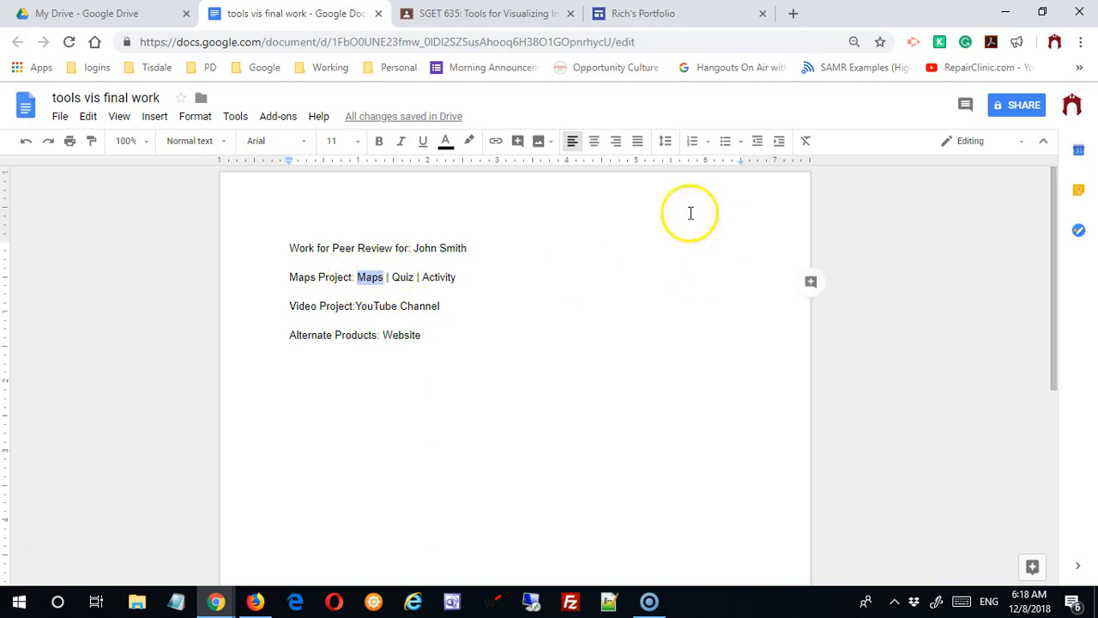
{"action": "left_click", "coordinate": [496, 146]}
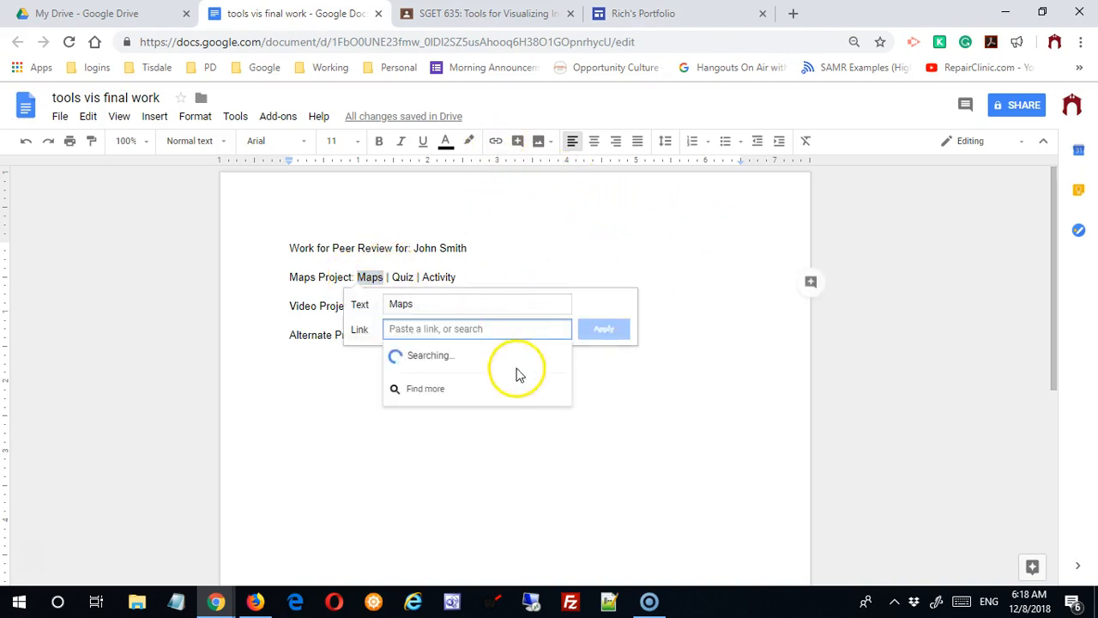
{"action": "key", "text": "ctrl+v"}
{"action": "left_click", "coordinate": [618, 333]}
{"action": "left_click", "coordinate": [620, 333]}
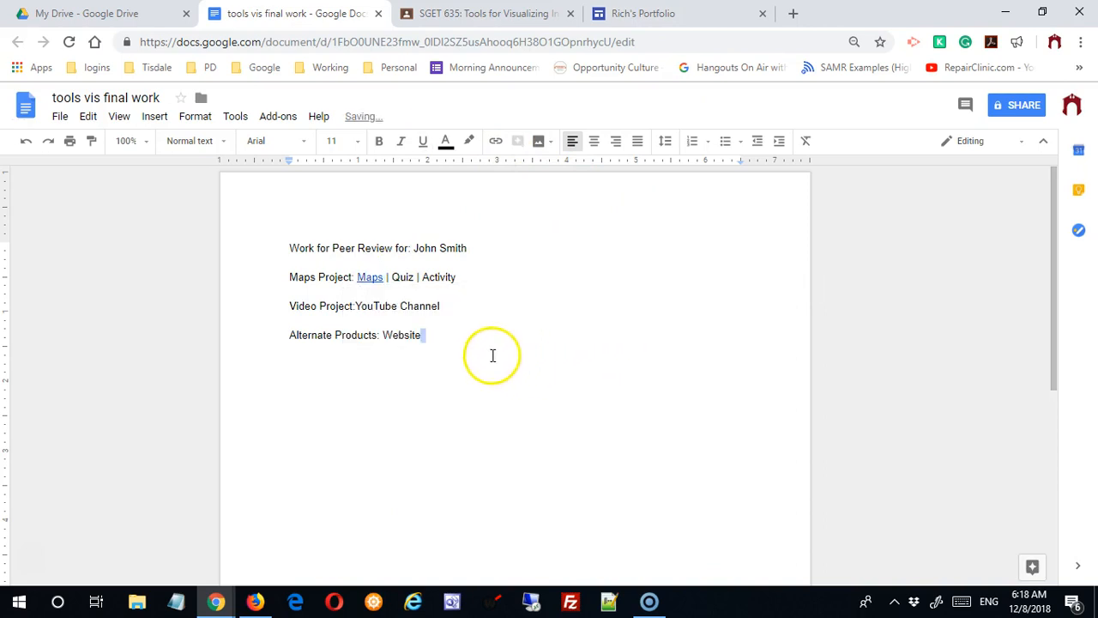
{"action": "left_click", "coordinate": [371, 278]}
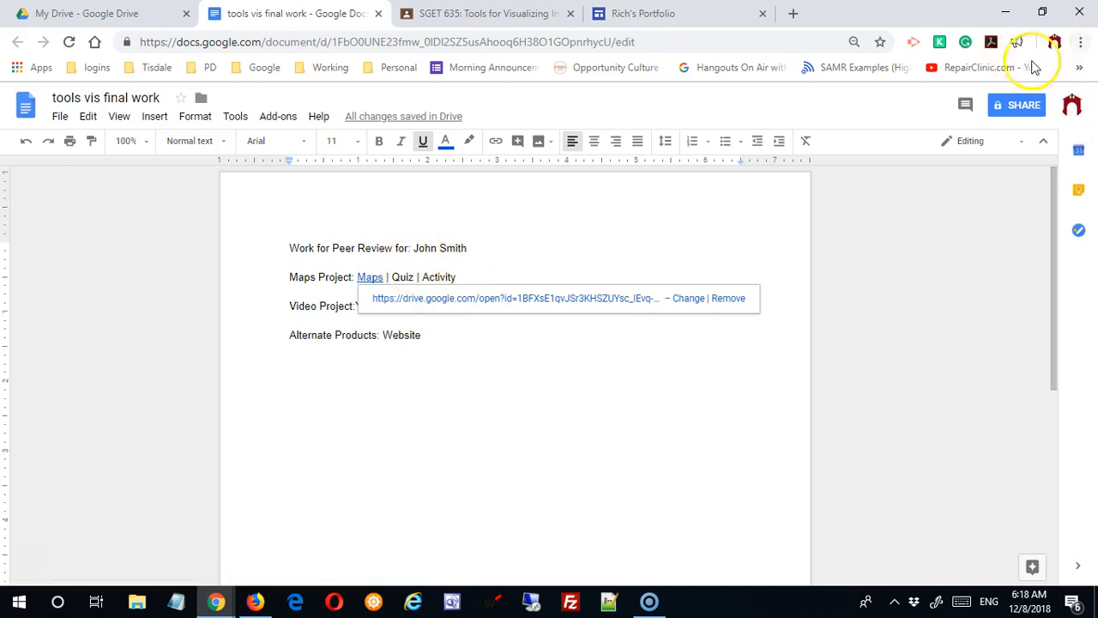
{"action": "left_click", "coordinate": [476, 414]}
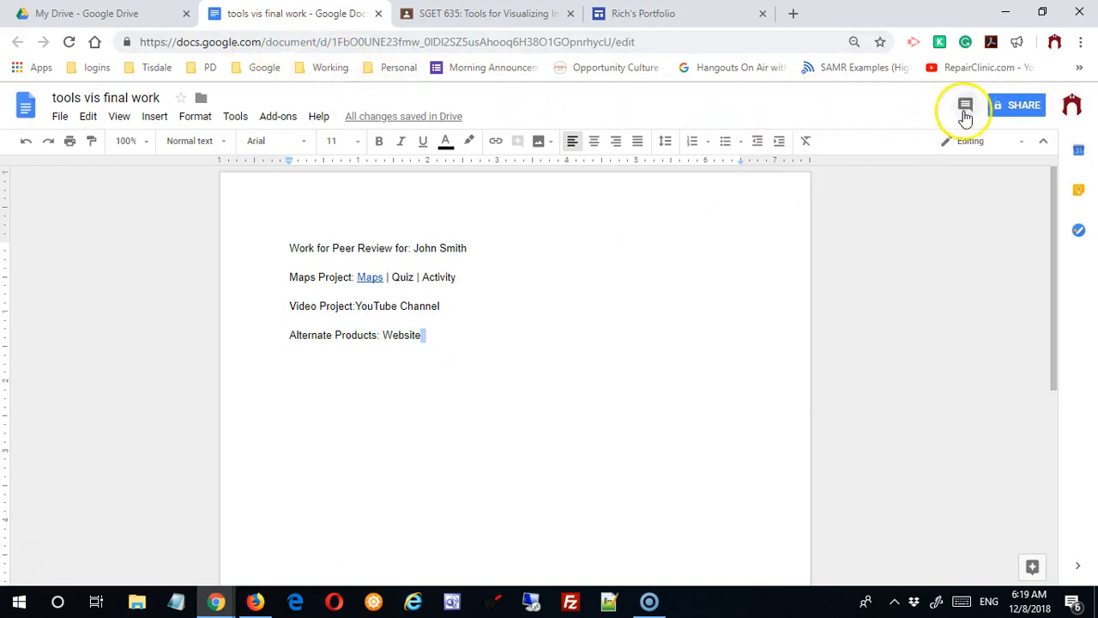
- Change the document's link sharing to "On - Anyone with the link" with view access and save it
{"action": "left_click", "coordinate": [1023, 105]}
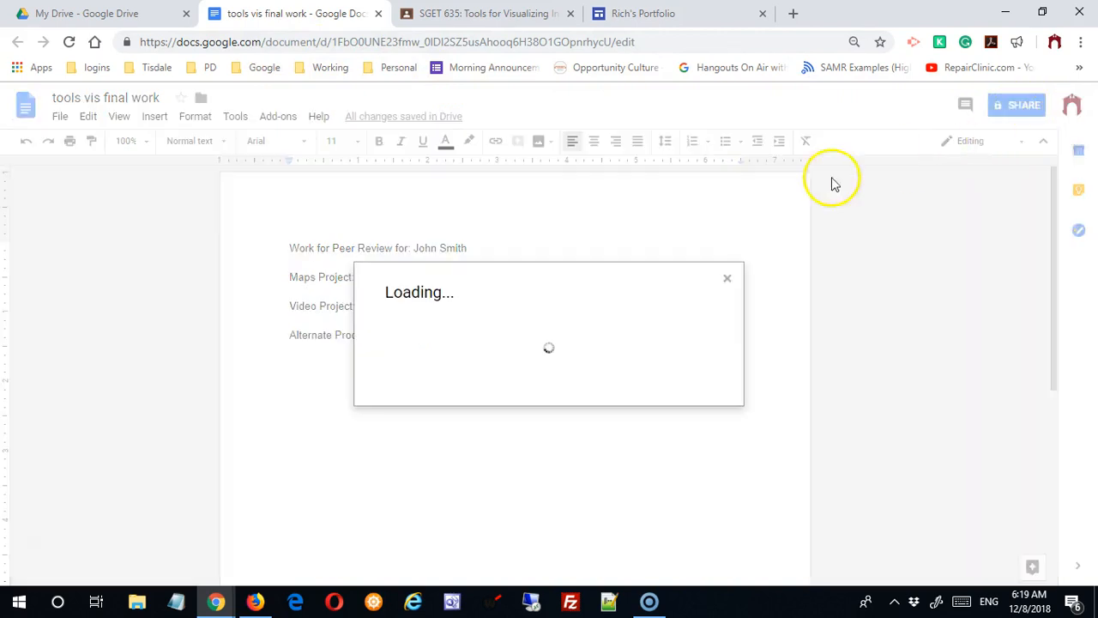
{"action": "left_click", "coordinate": [709, 397]}
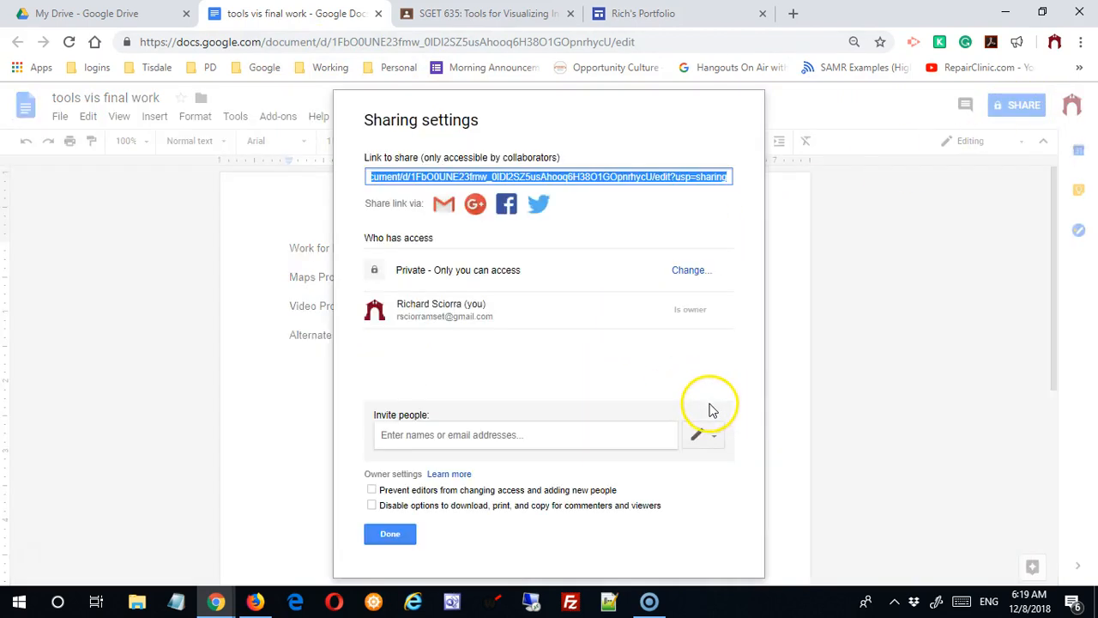
{"action": "left_click", "coordinate": [702, 272]}
{"action": "left_click", "coordinate": [392, 308]}
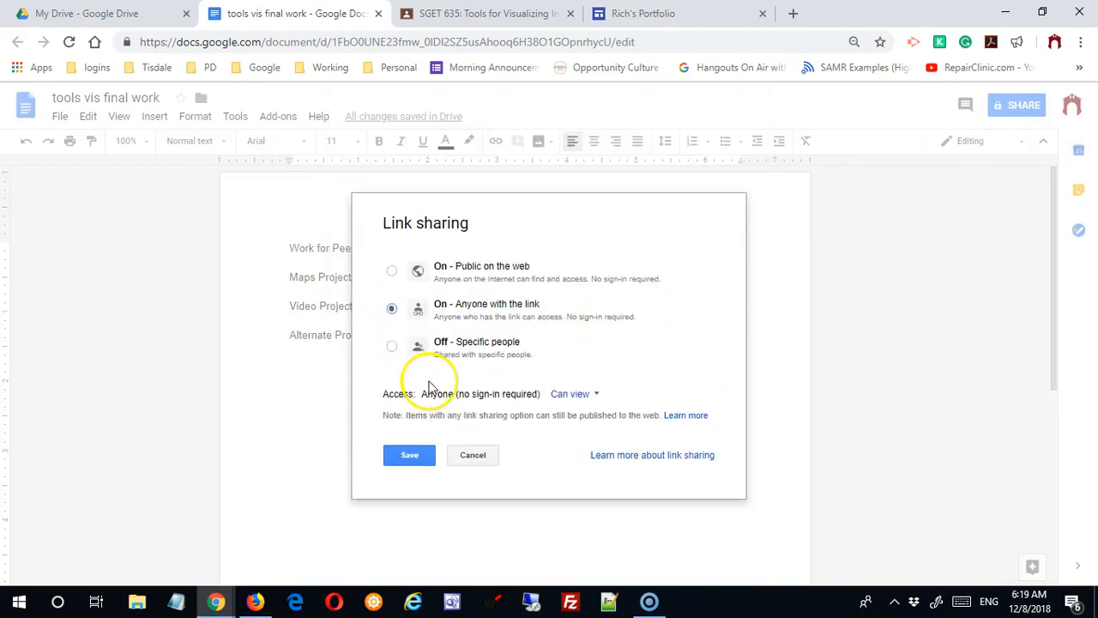
{"action": "left_click", "coordinate": [412, 459]}
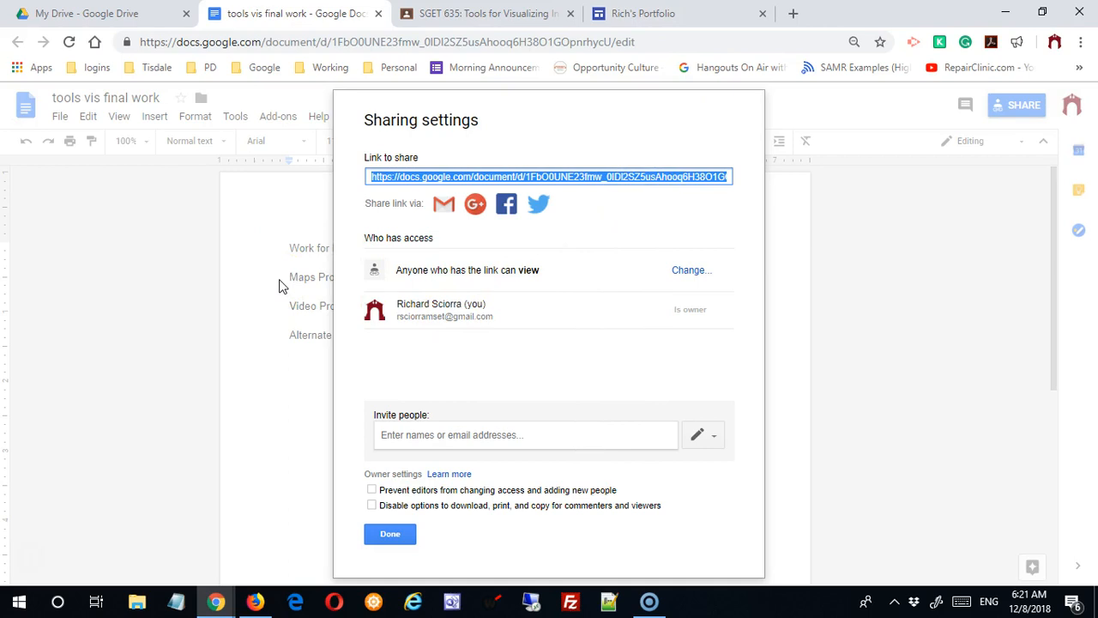
- Copy the document's sharing link and close the sharing settings
{"action": "right_click", "coordinate": [609, 185]}
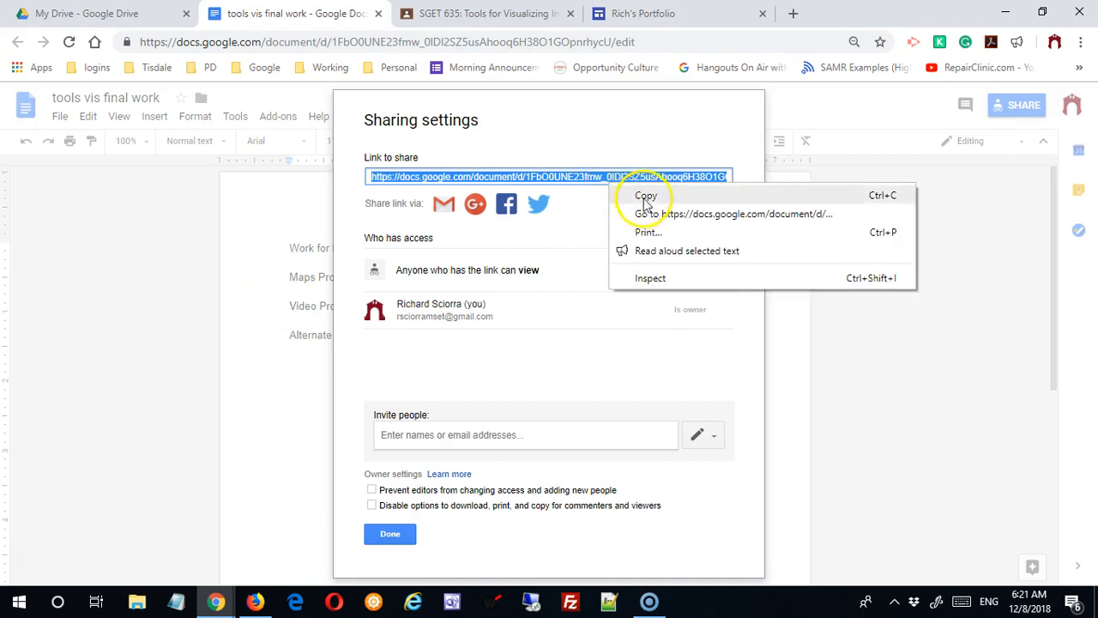
{"action": "left_click", "coordinate": [645, 195]}
{"action": "left_click", "coordinate": [391, 535]}
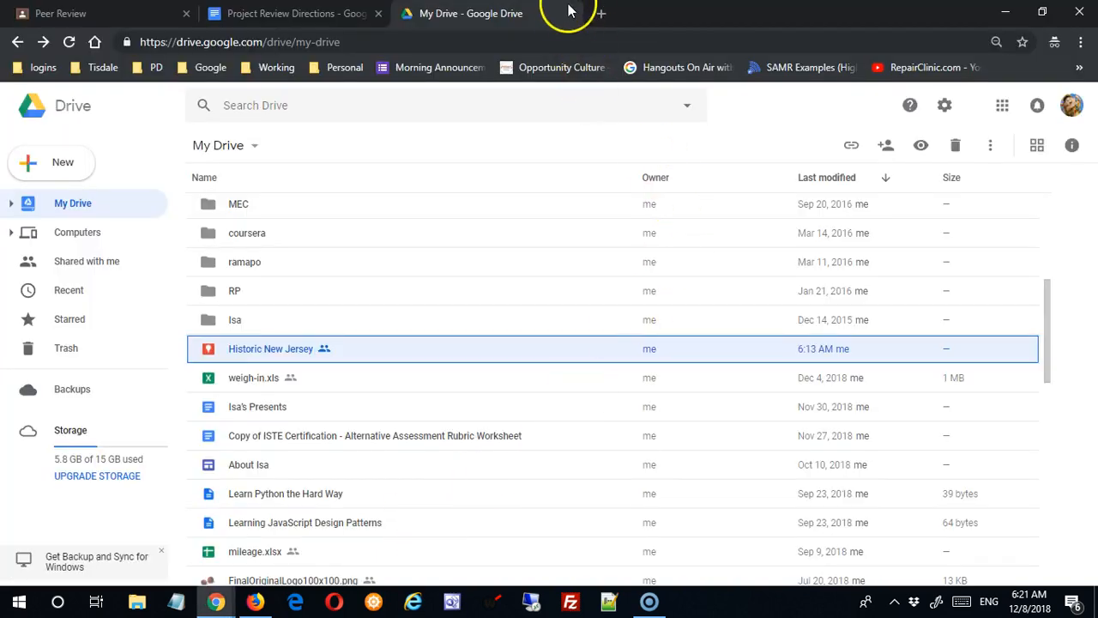
- Close the student's Drive page, return to the Peer Review assignment in Google Classroom and open the attached project review form 1
{"action": "left_click", "coordinate": [571, 12]}
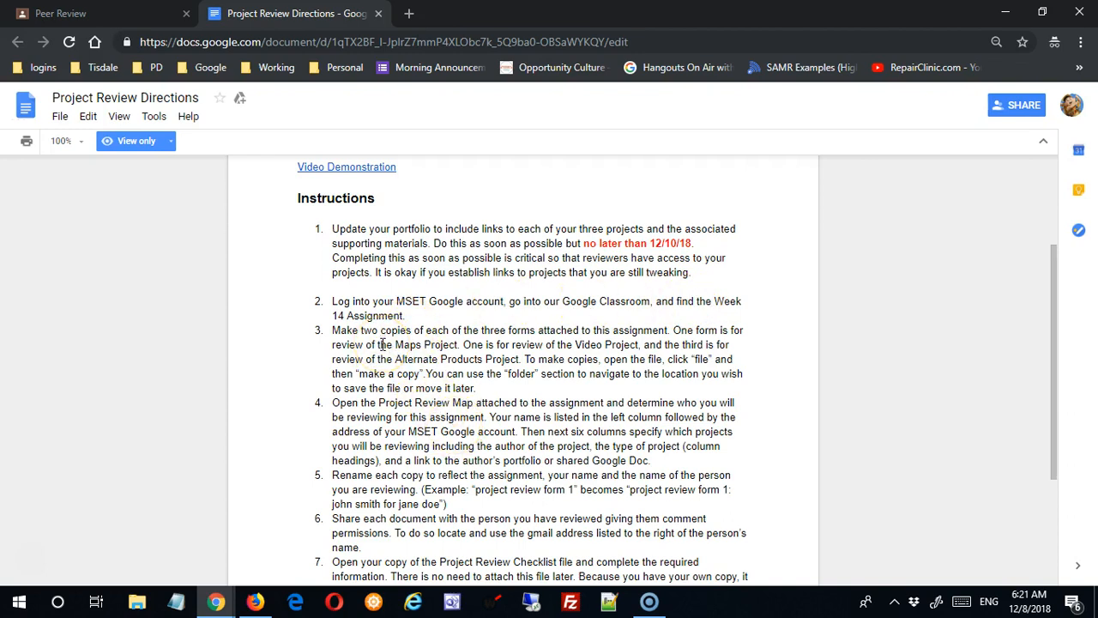
{"action": "left_click", "coordinate": [129, 13]}
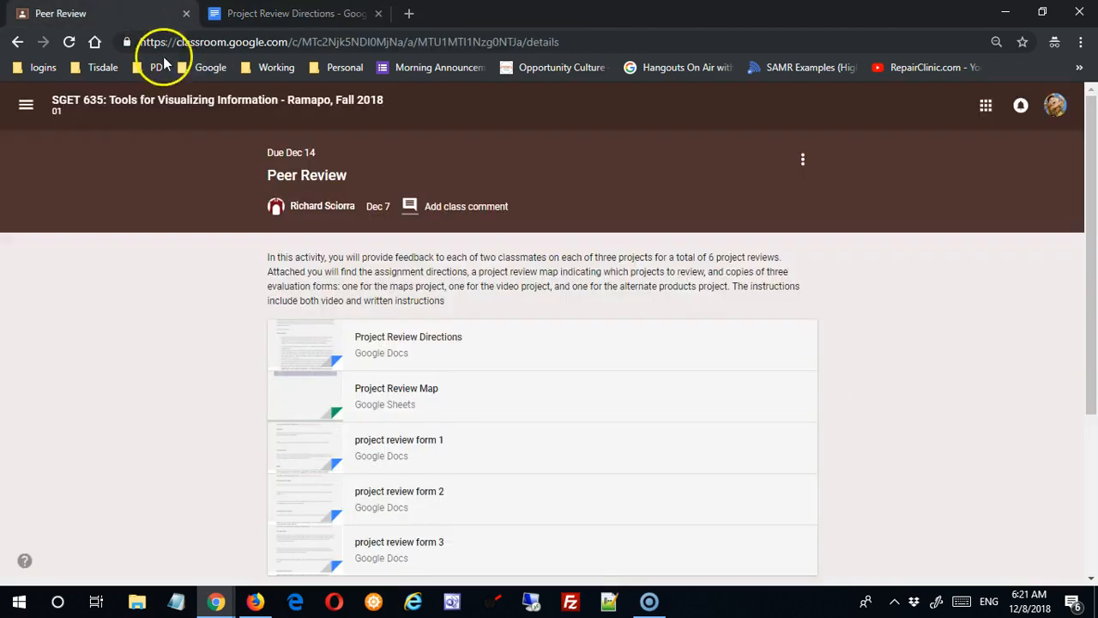
{"action": "scroll", "coordinate": [743, 397], "scroll_direction": "down", "scroll_amount": 2}
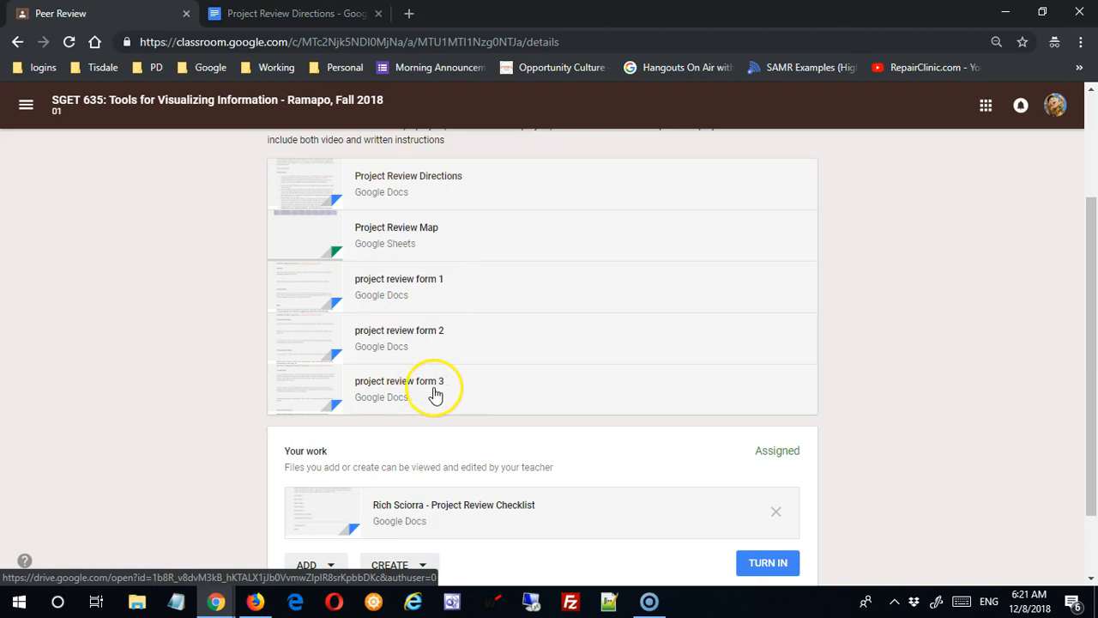
{"action": "scroll", "coordinate": [455, 386], "scroll_direction": "down", "scroll_amount": 1}
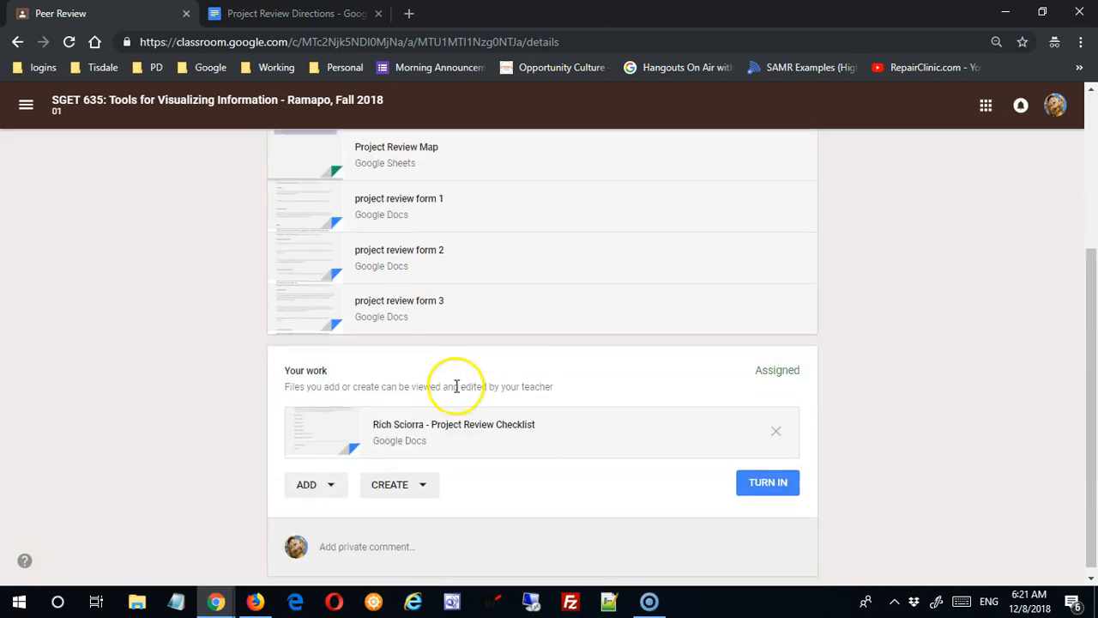
{"action": "scroll", "coordinate": [455, 372], "scroll_direction": "up", "scroll_amount": 1}
{"action": "left_click", "coordinate": [324, 285]}
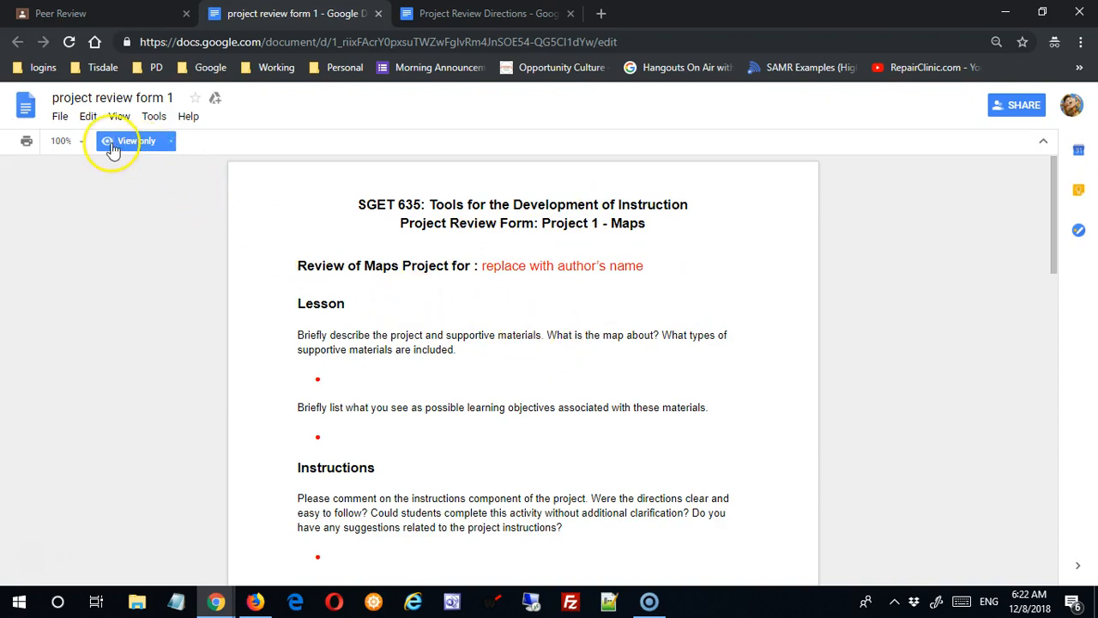
- Make a copy of project review form 1 in the "test test" folder inside My Drive's Classroom folder, keeping the suggested name
{"action": "left_click", "coordinate": [60, 117]}
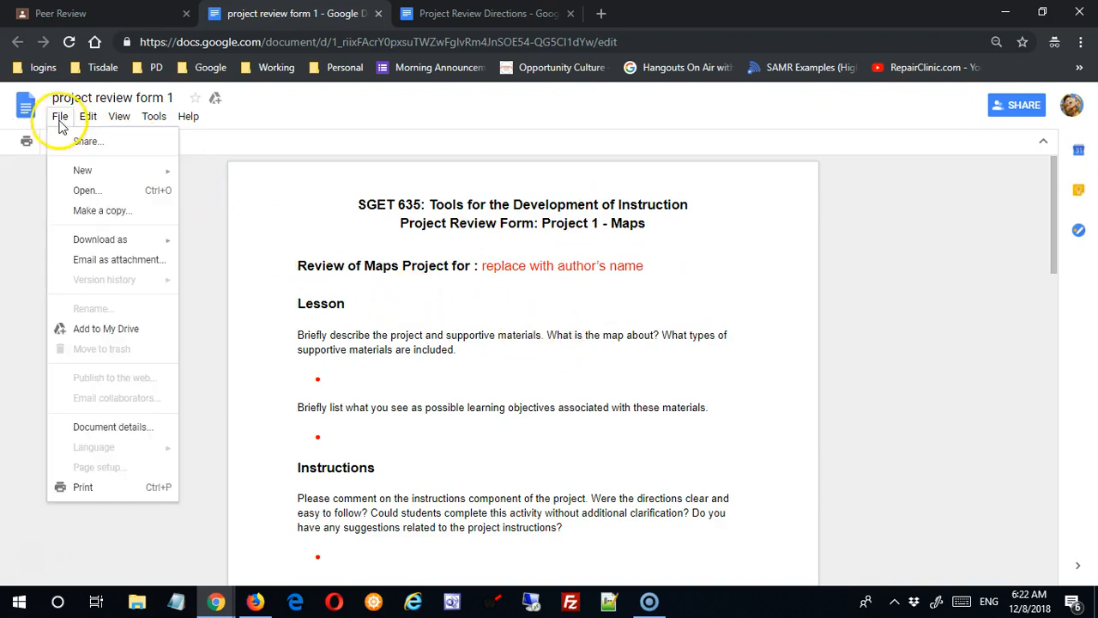
{"action": "left_click", "coordinate": [131, 213]}
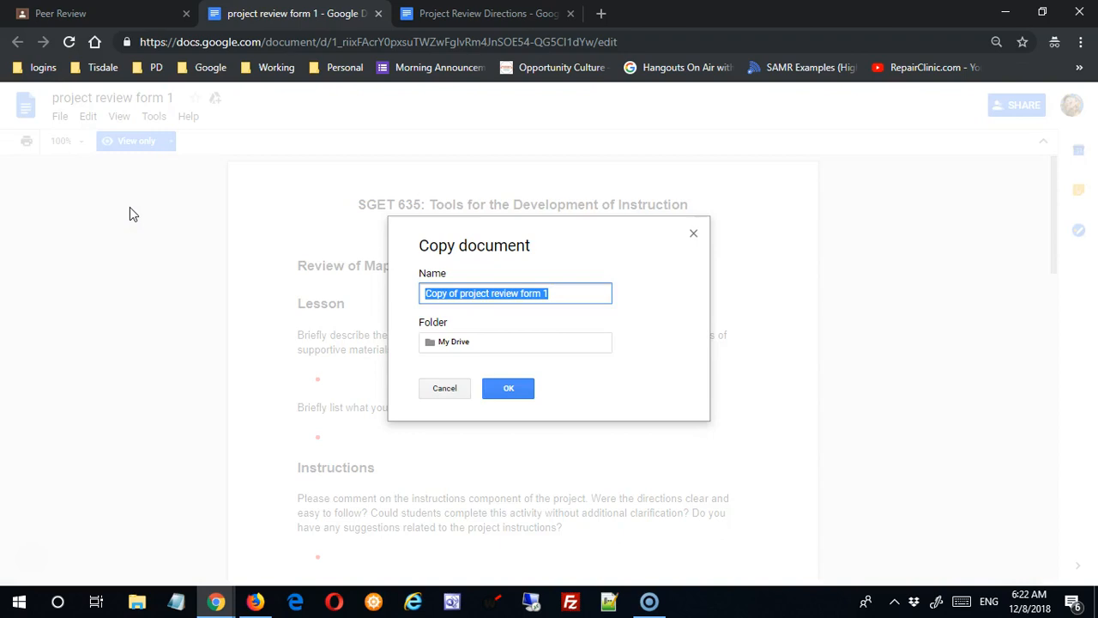
{"action": "left_click", "coordinate": [457, 348]}
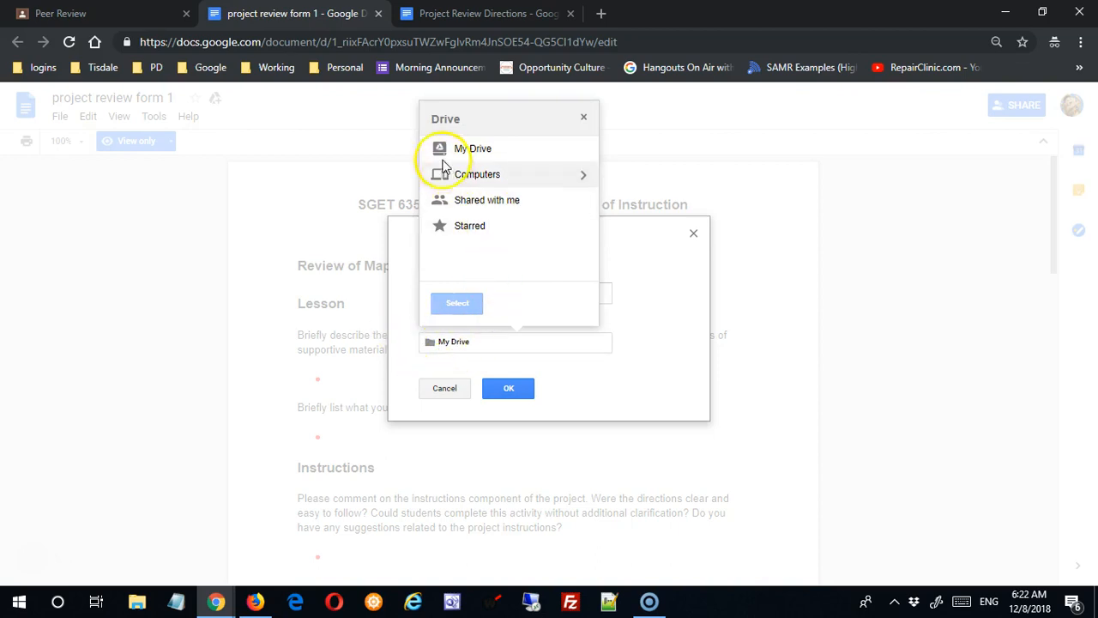
{"action": "left_click", "coordinate": [583, 150]}
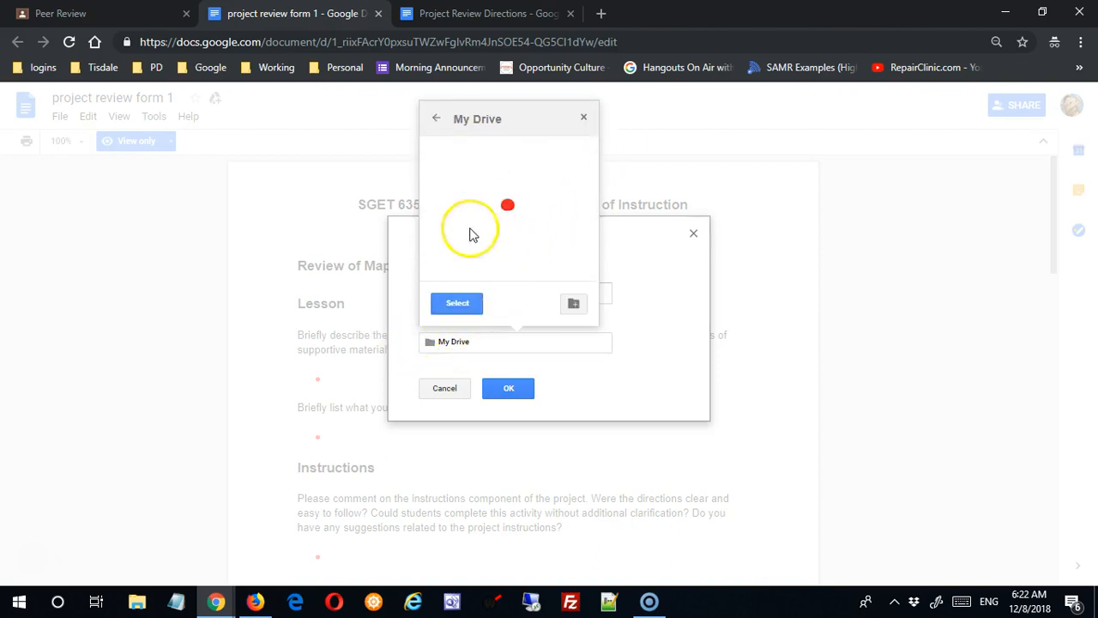
{"action": "left_click", "coordinate": [573, 226]}
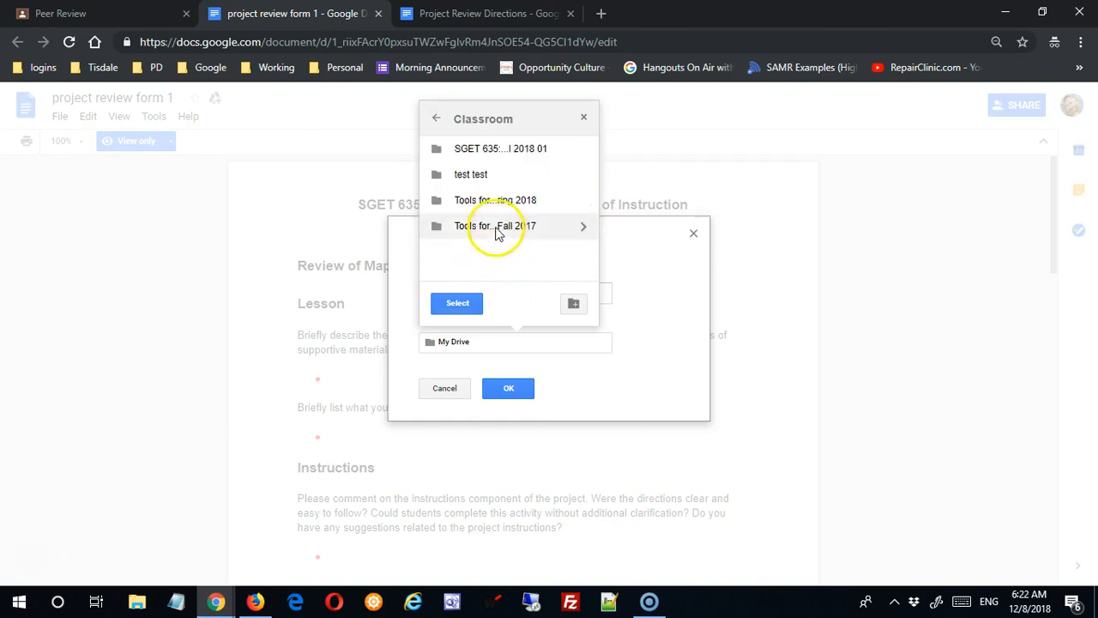
{"action": "left_click", "coordinate": [581, 176]}
{"action": "left_click", "coordinate": [458, 302]}
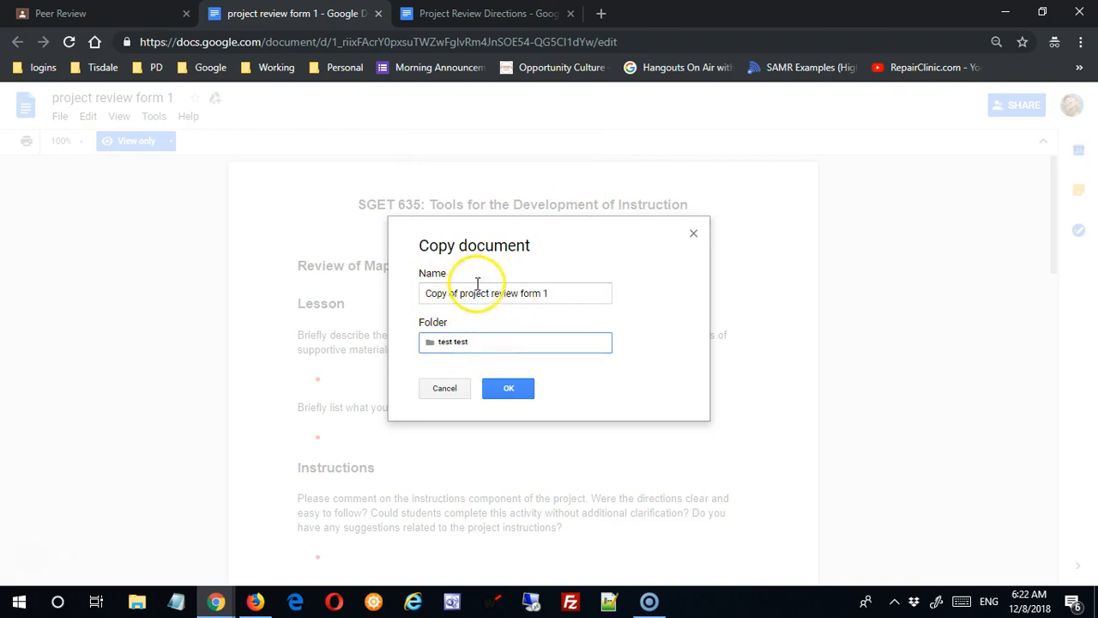
{"action": "left_click", "coordinate": [509, 388]}
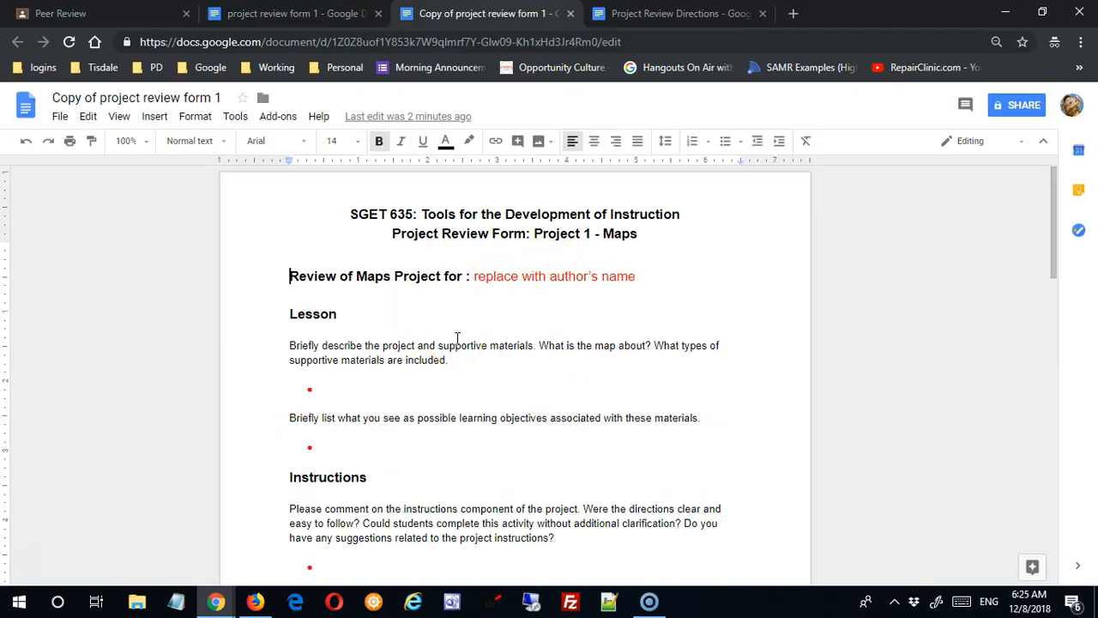
- Highlight the "replace with author's name" placeholder and look through the review sections and file commands of the copied form
{"action": "left_click_drag", "start_coordinate": [473, 276], "coordinate": [644, 278]}
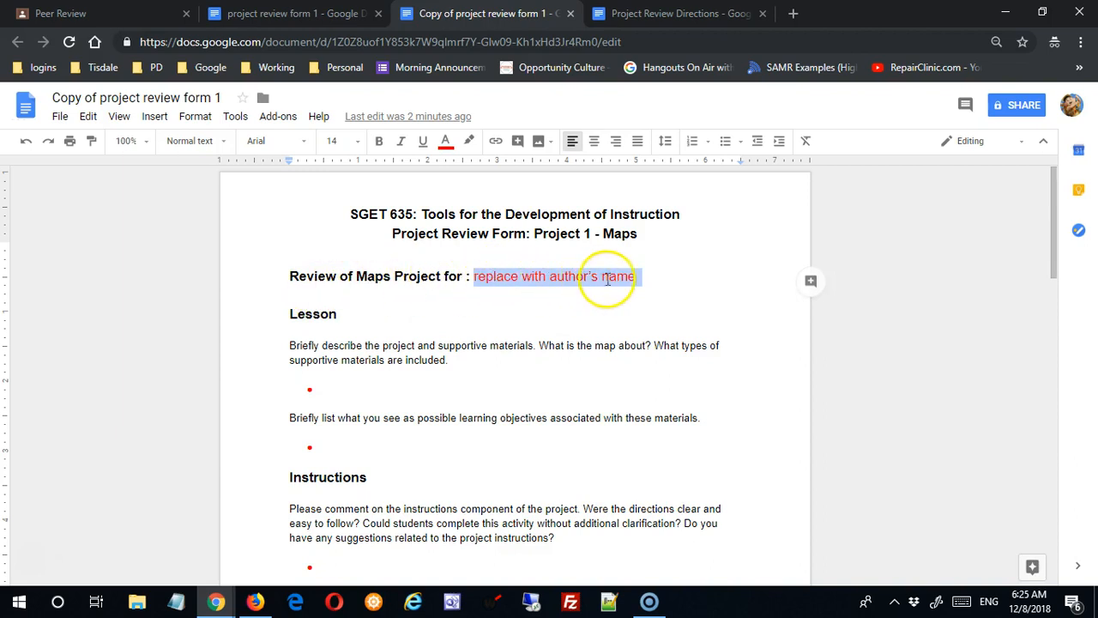
{"action": "scroll", "coordinate": [350, 415], "scroll_direction": "down", "scroll_amount": 4}
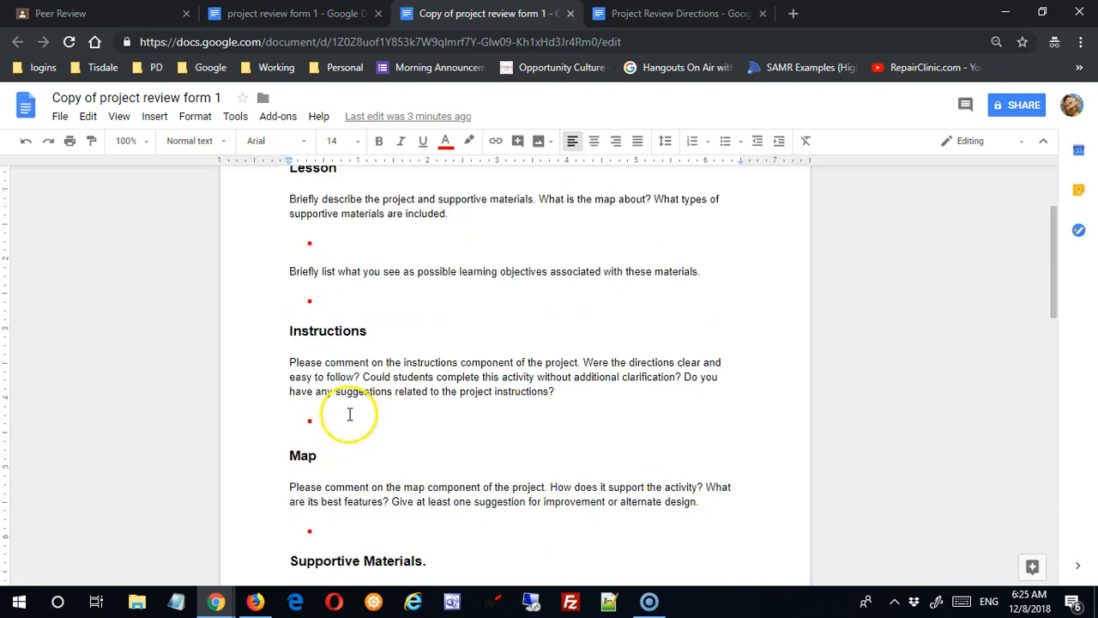
{"action": "scroll", "coordinate": [350, 412], "scroll_direction": "up", "scroll_amount": 4}
{"action": "scroll", "coordinate": [352, 412], "scroll_direction": "down", "scroll_amount": 5}
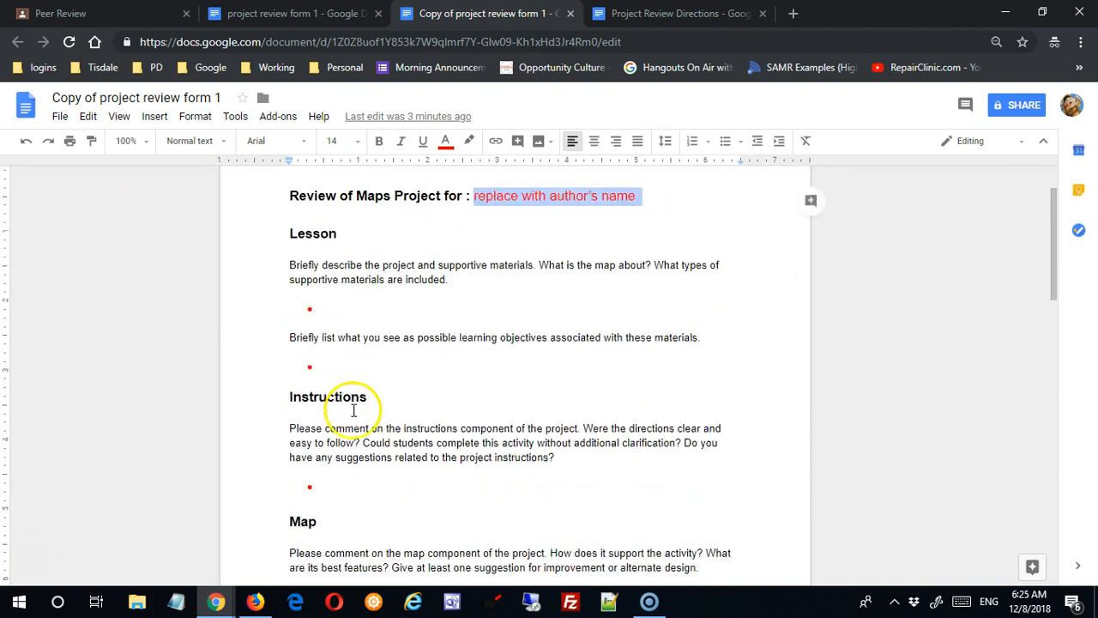
{"action": "scroll", "coordinate": [353, 414], "scroll_direction": "up", "scroll_amount": 5}
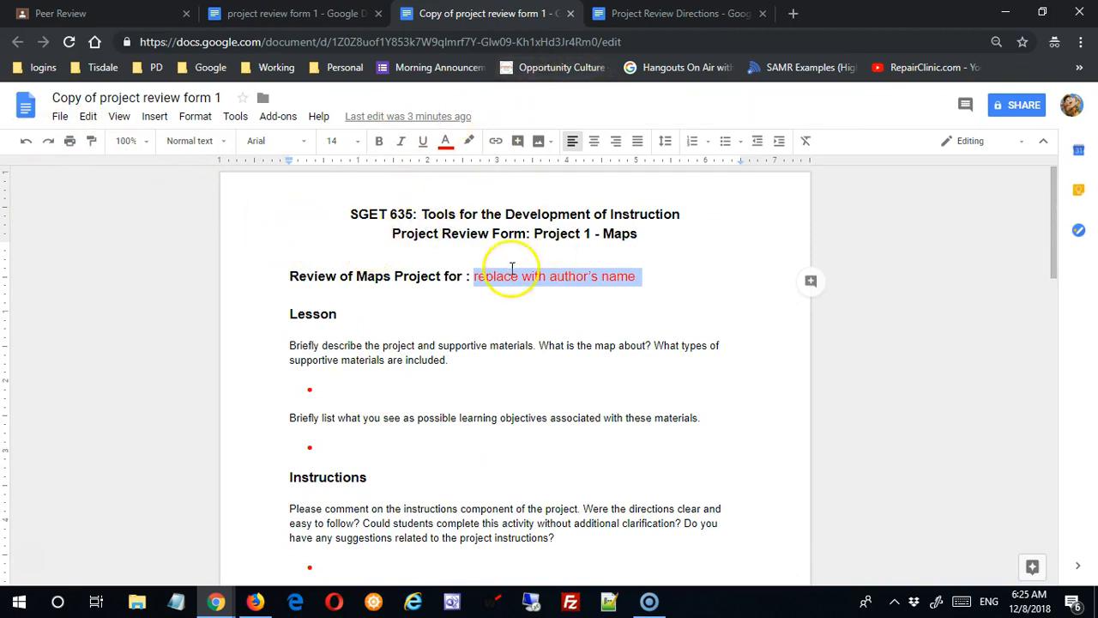
{"action": "left_click", "coordinate": [58, 118]}
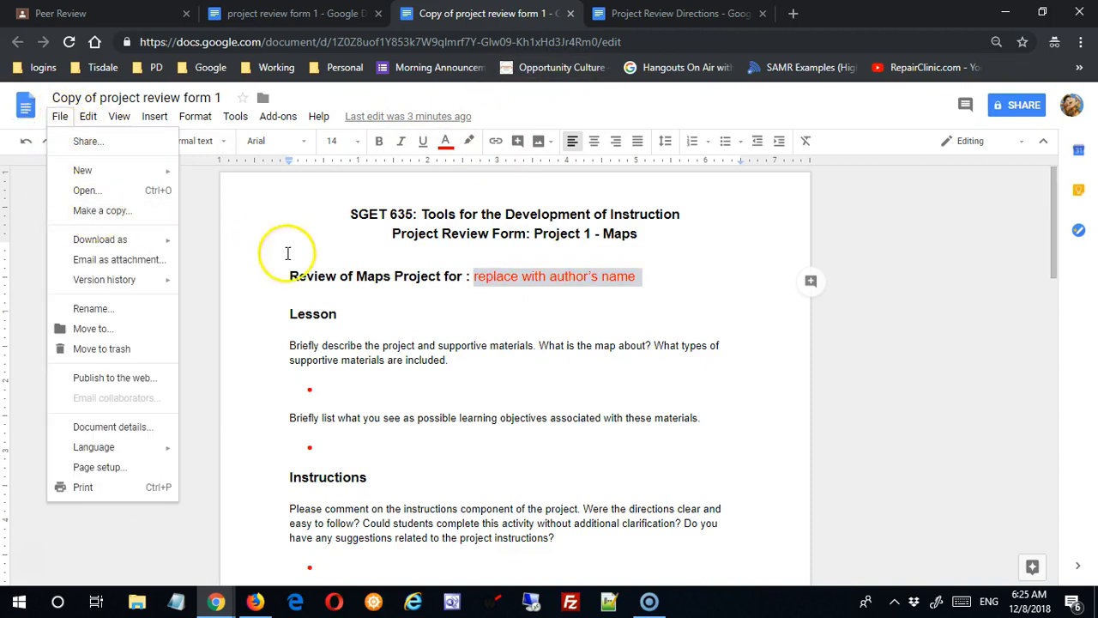
{"action": "left_click", "coordinate": [309, 254]}
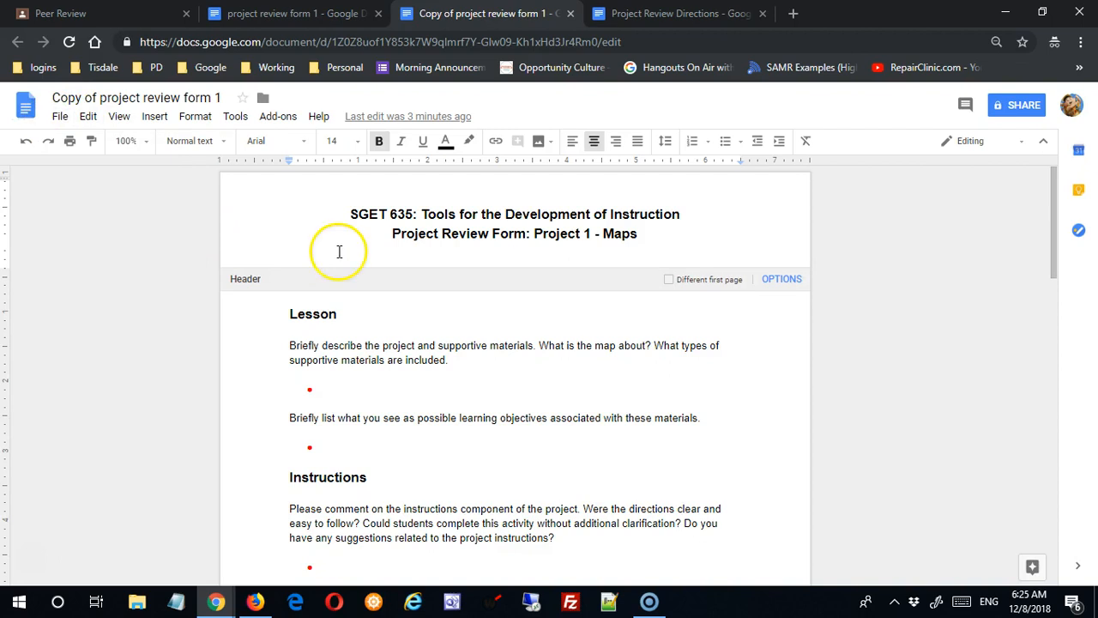
- Read the renaming instruction in Project Review Directions and check the reviewer assignments in the copy of the Project Review Map
{"action": "left_click", "coordinate": [658, 14]}
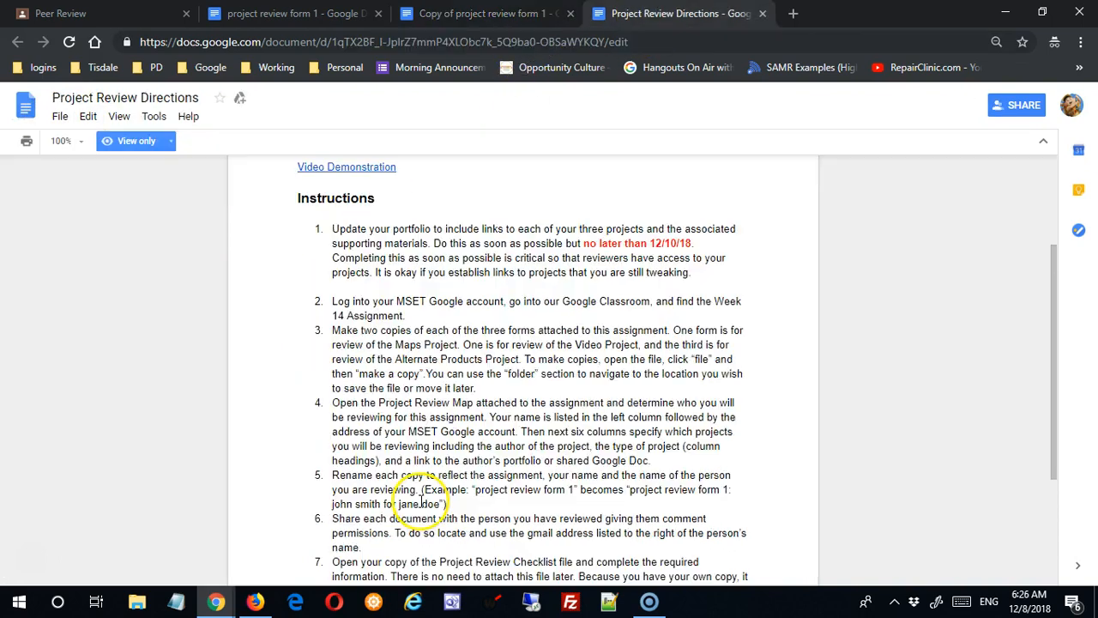
{"action": "left_click", "coordinate": [105, 13]}
{"action": "scroll", "coordinate": [430, 353], "scroll_direction": "up", "scroll_amount": 1}
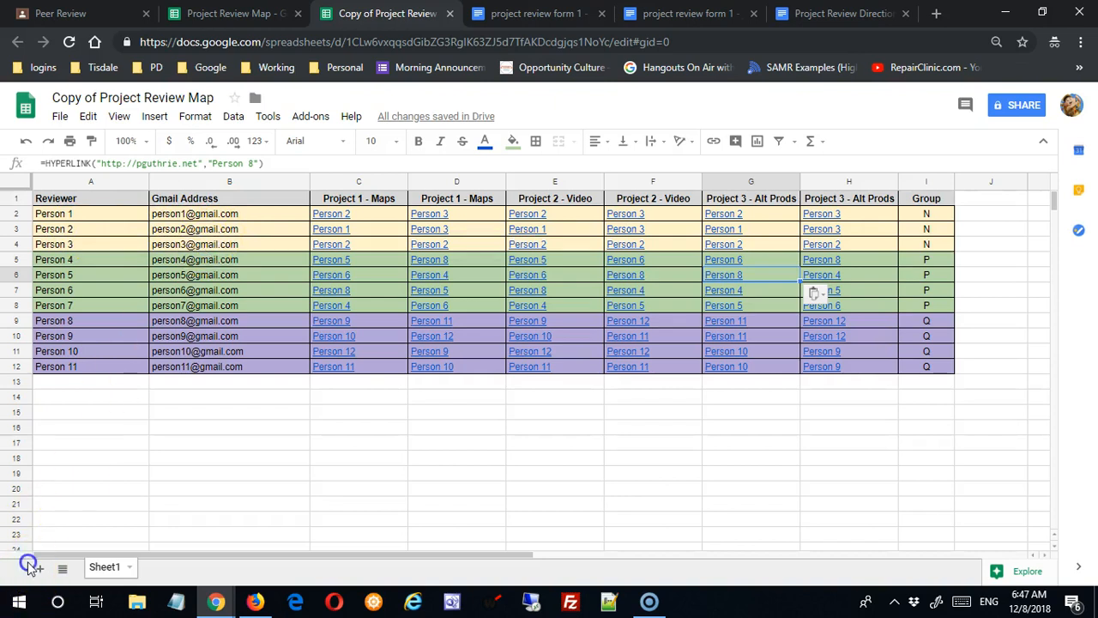
{"action": "left_click", "coordinate": [390, 397]}
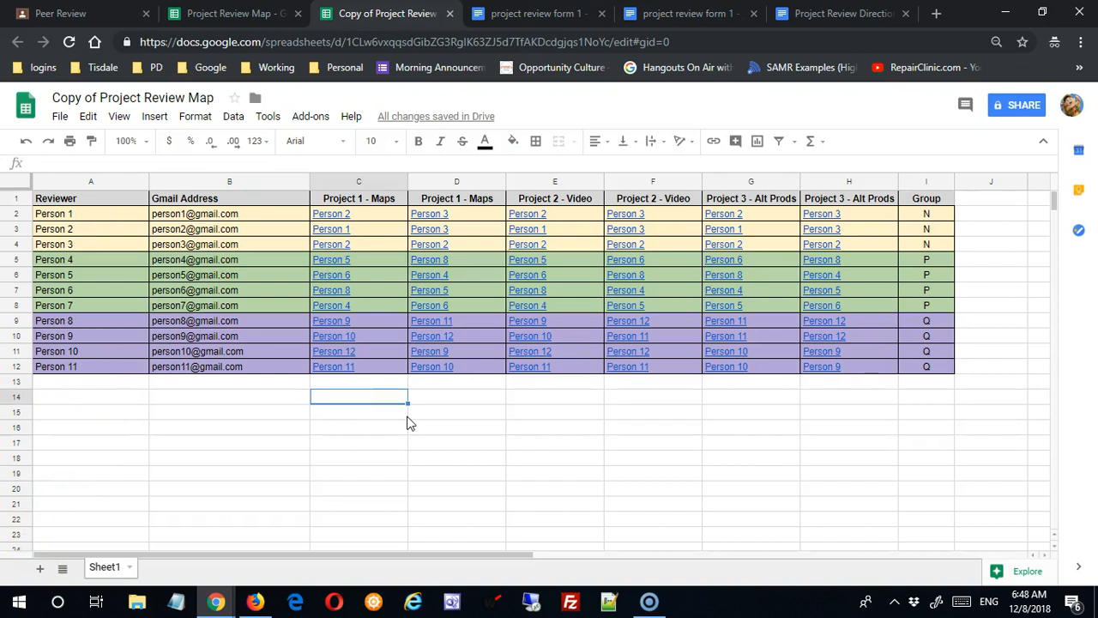
- Open the advanced sharing settings of the renamed project review form 1 copy and go to the field for inviting people
{"action": "left_click", "coordinate": [652, 18]}
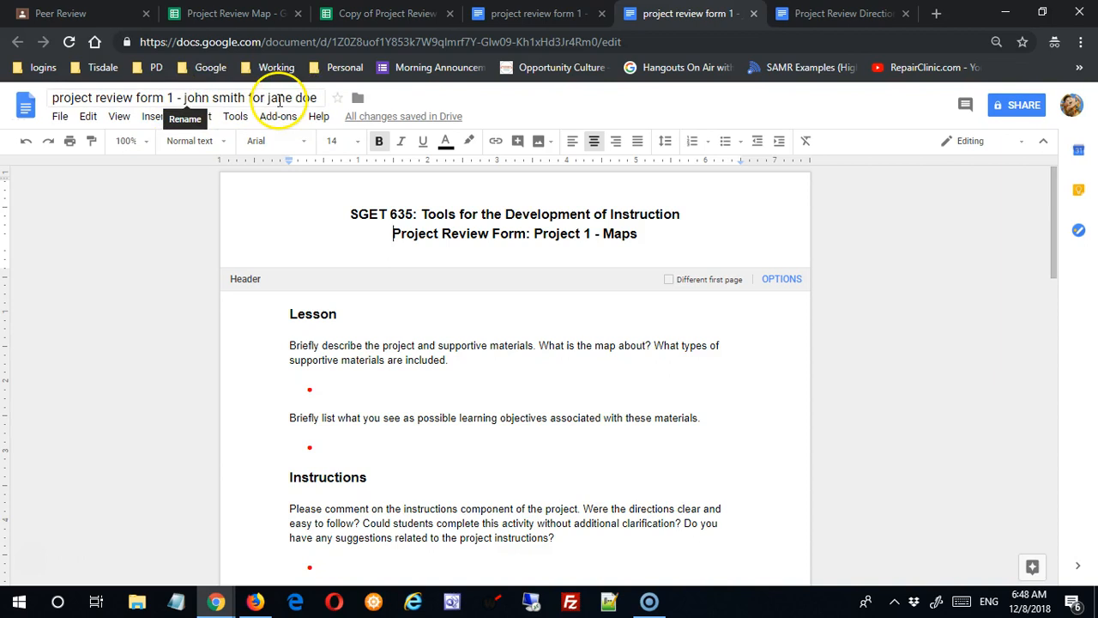
{"action": "left_click", "coordinate": [432, 333]}
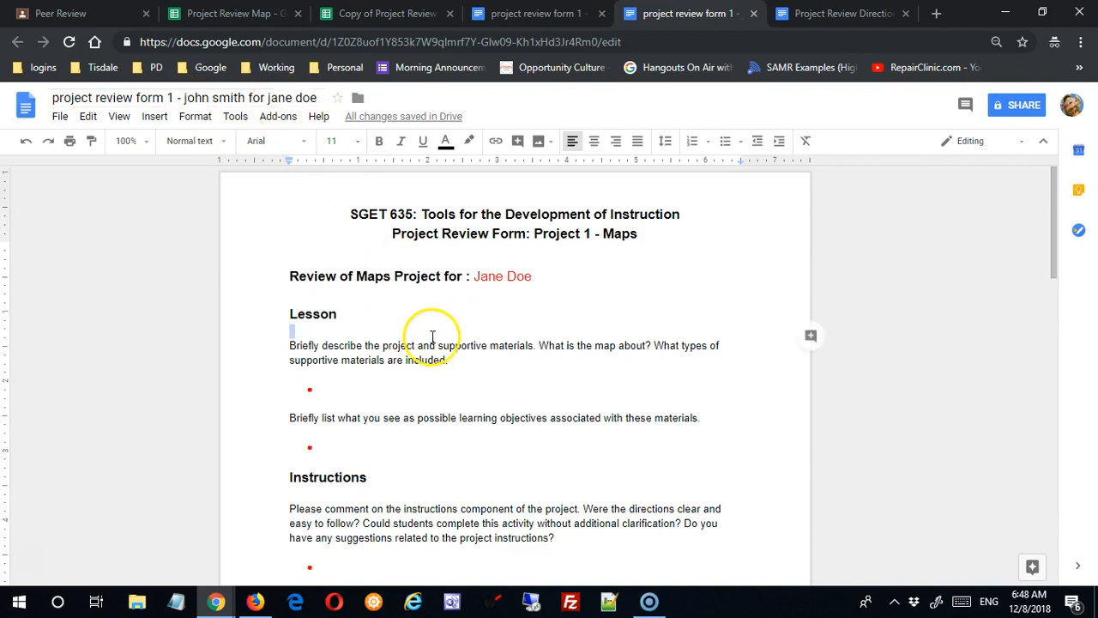
{"action": "left_click", "coordinate": [1019, 107]}
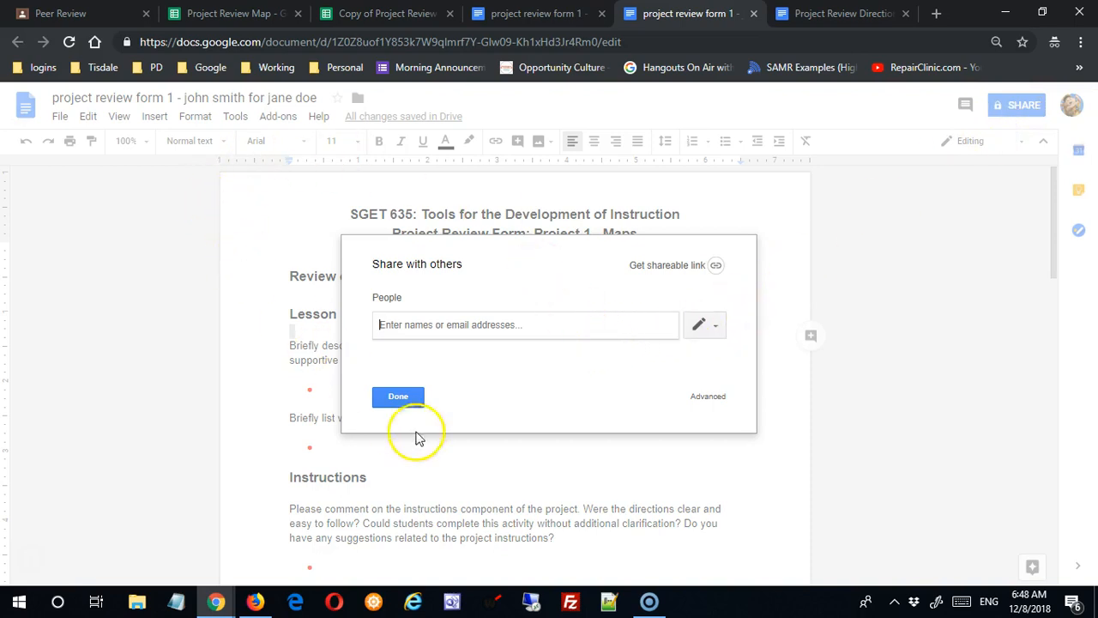
{"action": "left_click", "coordinate": [717, 405]}
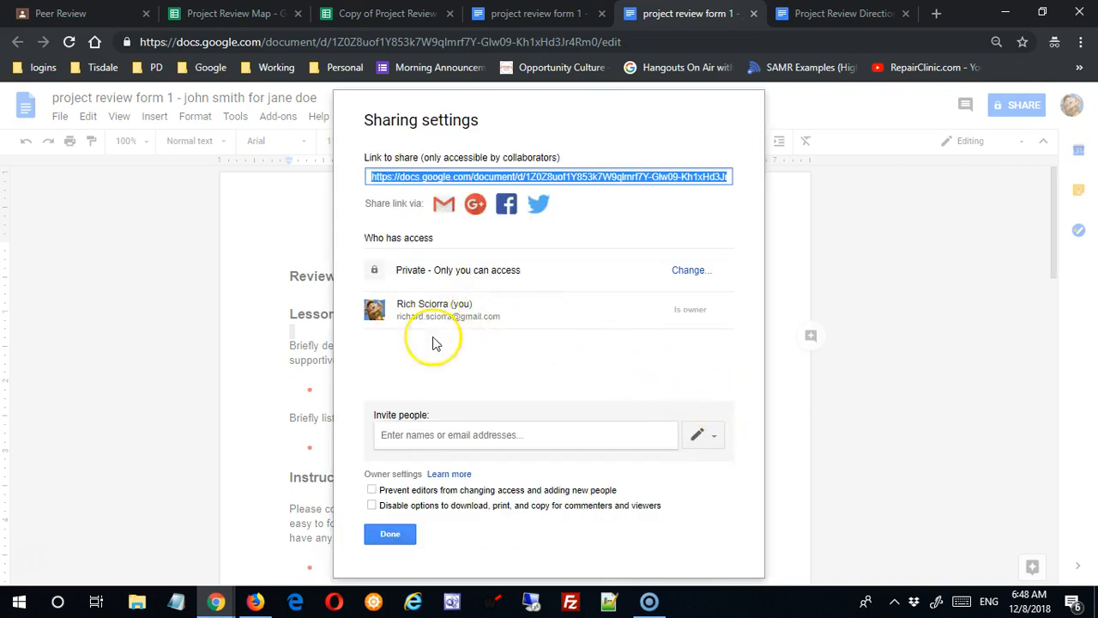
{"action": "left_click", "coordinate": [412, 437]}
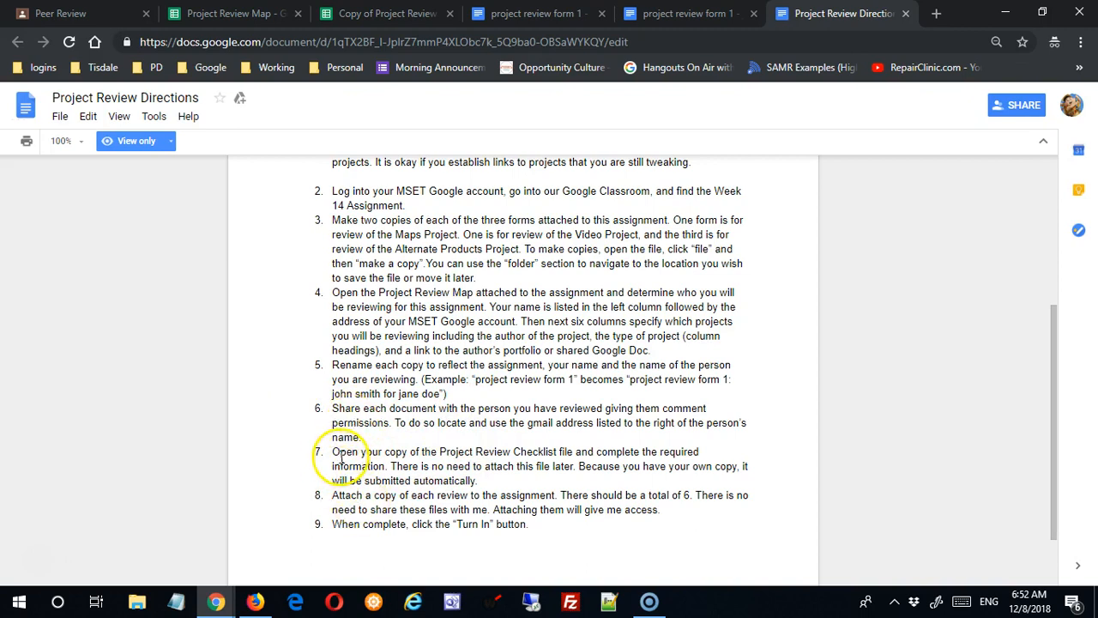
- Highlight "Open your copy of the Project Review Checklist file" in the directions and open that checklist from the Peer Review assignment
{"action": "left_click_drag", "start_coordinate": [334, 458], "coordinate": [572, 460]}
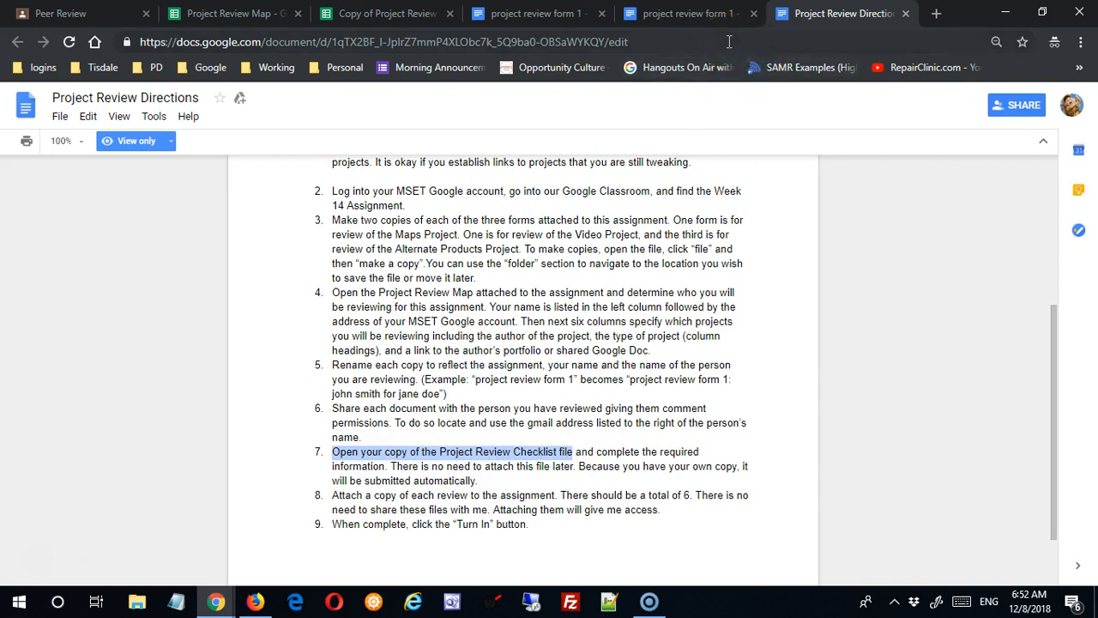
{"action": "left_click", "coordinate": [110, 14]}
{"action": "scroll", "coordinate": [472, 367], "scroll_direction": "down", "scroll_amount": 2}
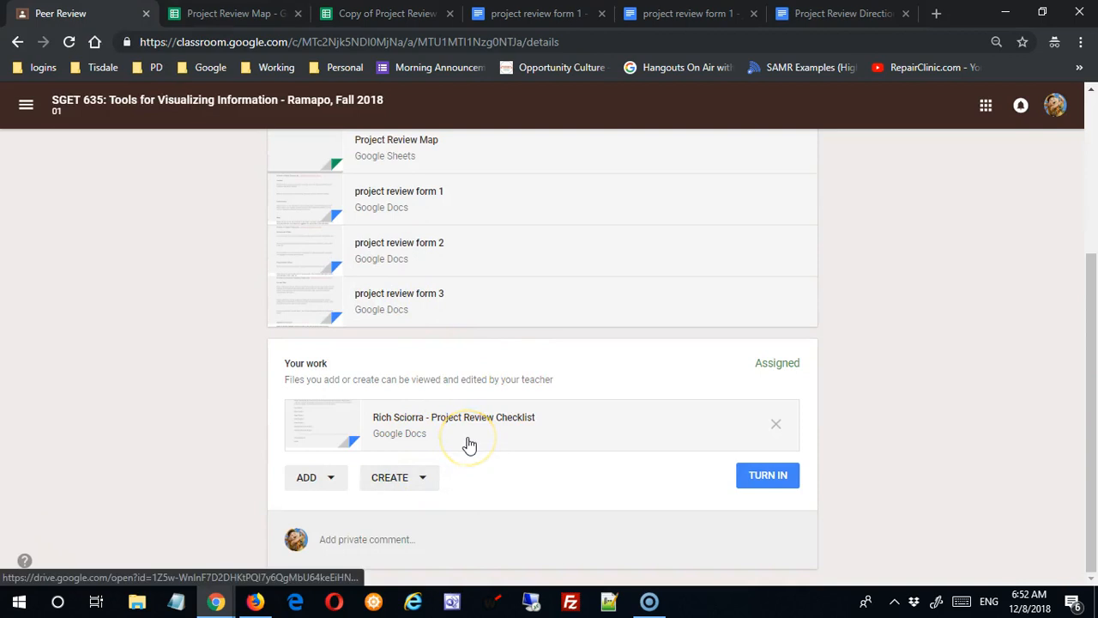
{"action": "left_click", "coordinate": [321, 428]}
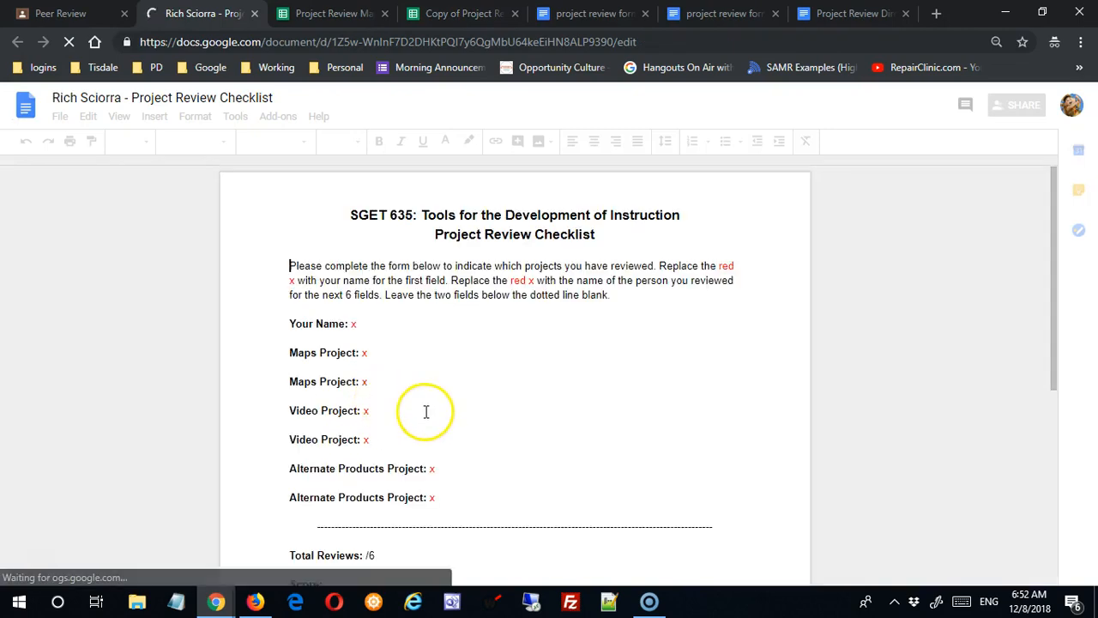
- Examine the checklist's name, Maps, Video and Alternate Products fields marked with a red x, and close the document
{"action": "scroll", "coordinate": [429, 410], "scroll_direction": "down", "scroll_amount": 2}
{"action": "scroll", "coordinate": [434, 410], "scroll_direction": "up", "scroll_amount": 2}
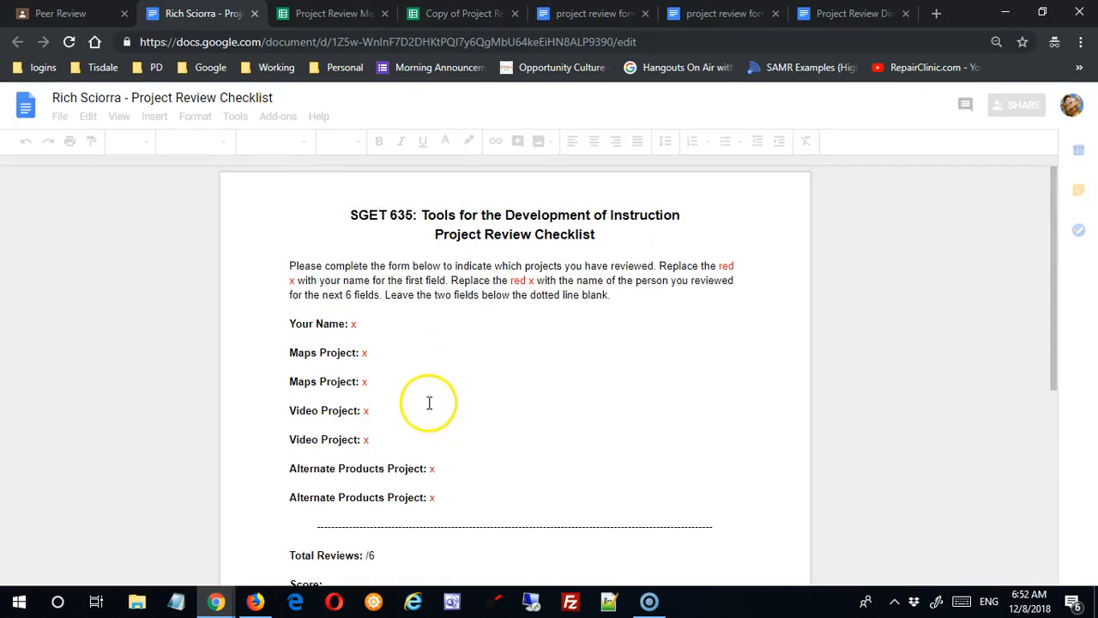
{"action": "left_click_drag", "start_coordinate": [356, 322], "coordinate": [366, 323]}
{"action": "left_click", "coordinate": [371, 353]}
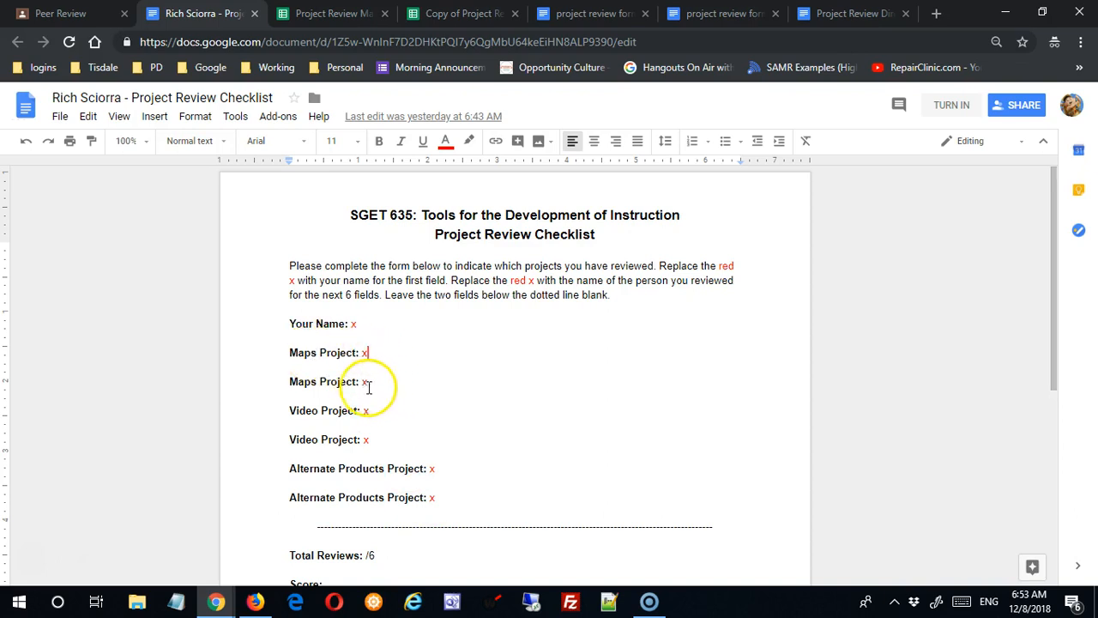
{"action": "double_click", "coordinate": [367, 440]}
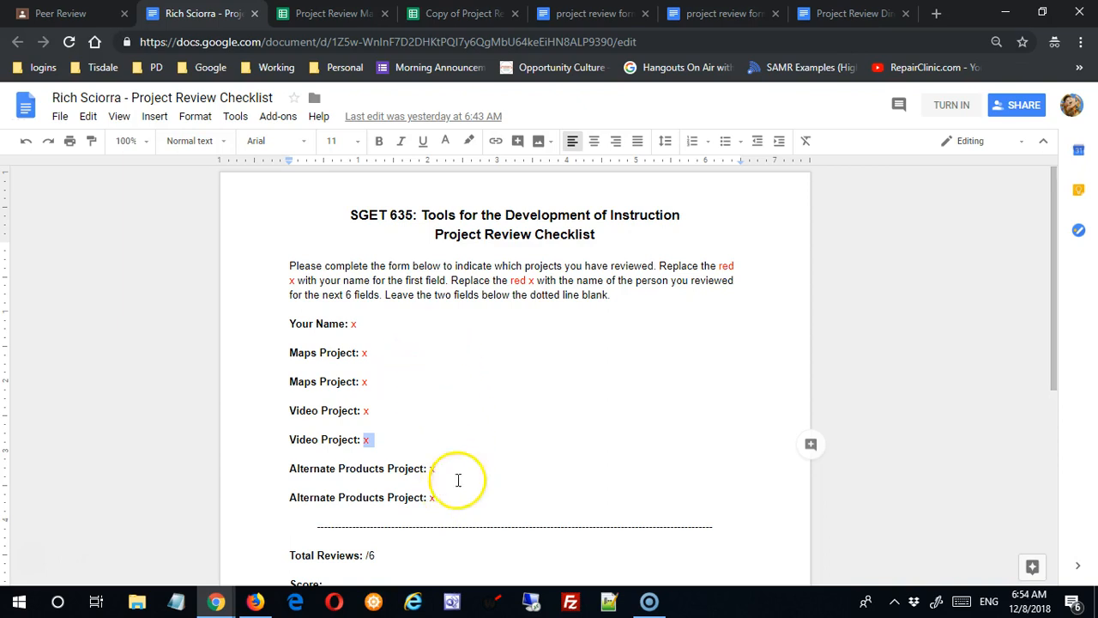
{"action": "left_click", "coordinate": [255, 13]}
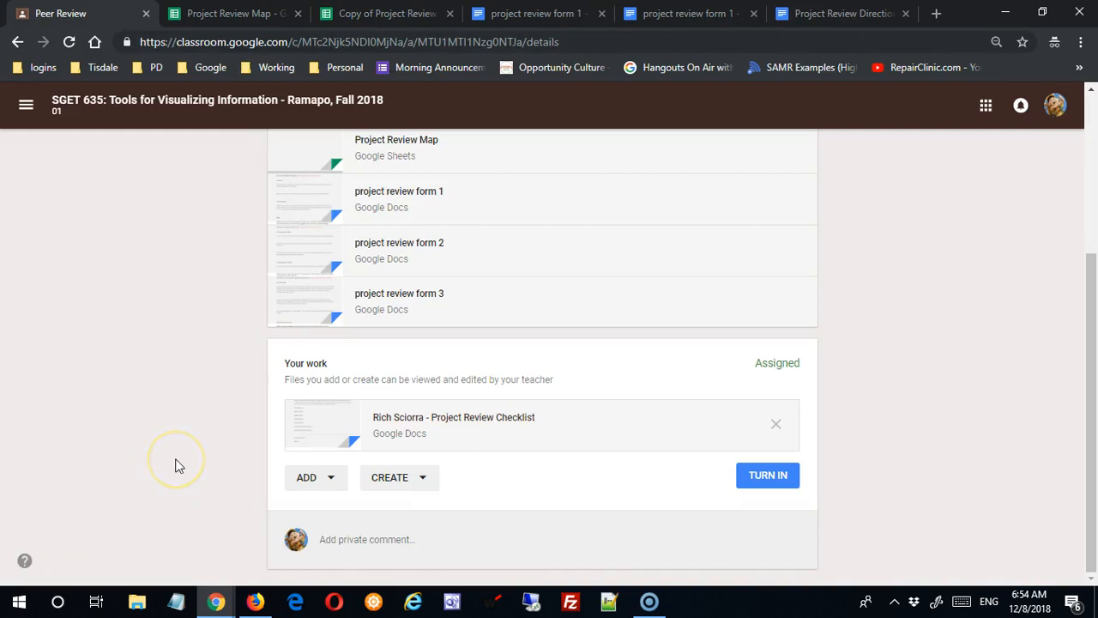
- Look at the Google Drive file chooser for adding files to the assignment's work, and leave without adding any
{"action": "left_click", "coordinate": [334, 483]}
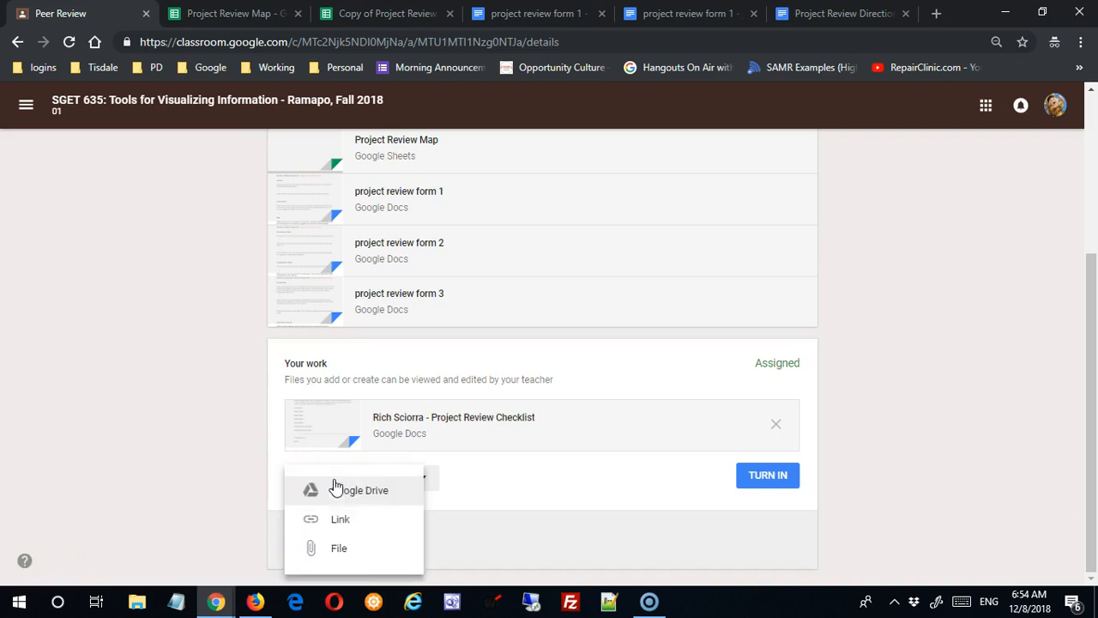
{"action": "left_click", "coordinate": [333, 488]}
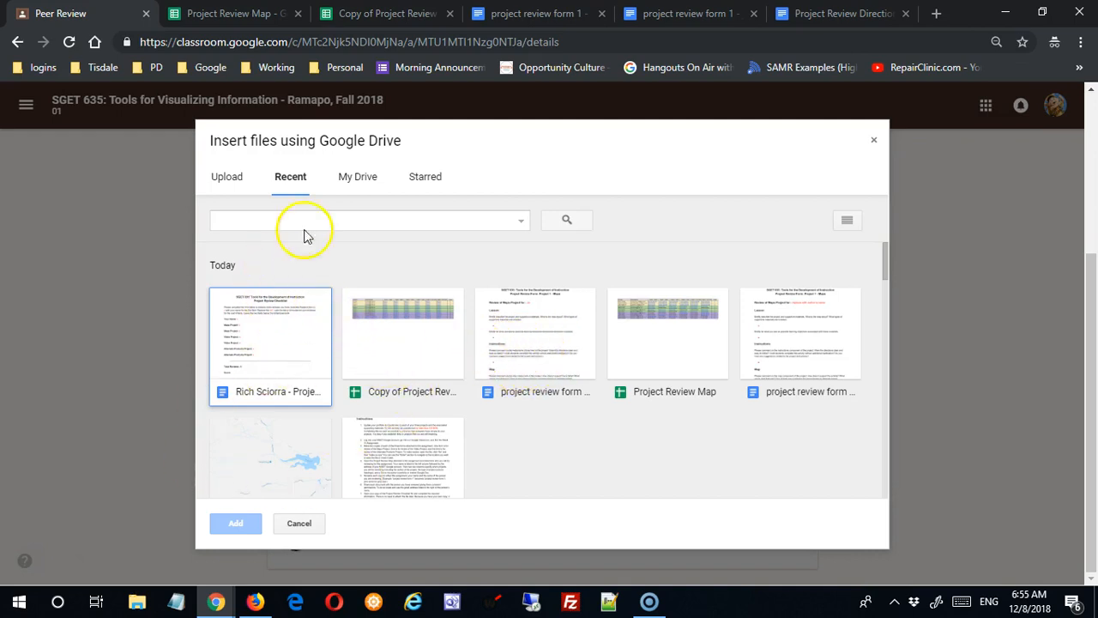
{"action": "left_click", "coordinate": [349, 180]}
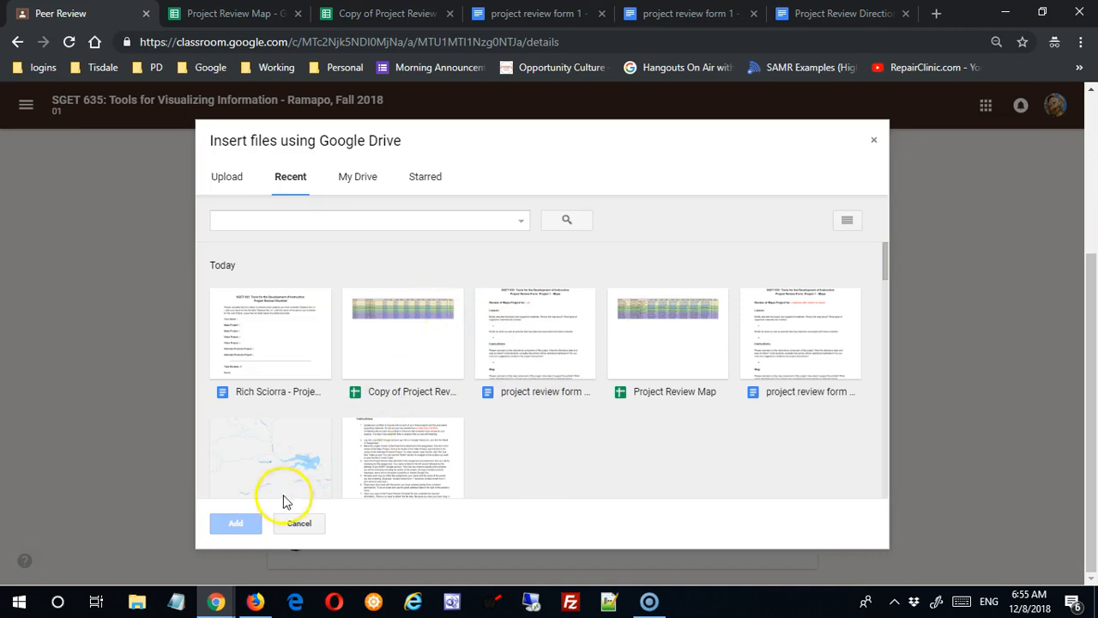
{"action": "left_click", "coordinate": [299, 523]}
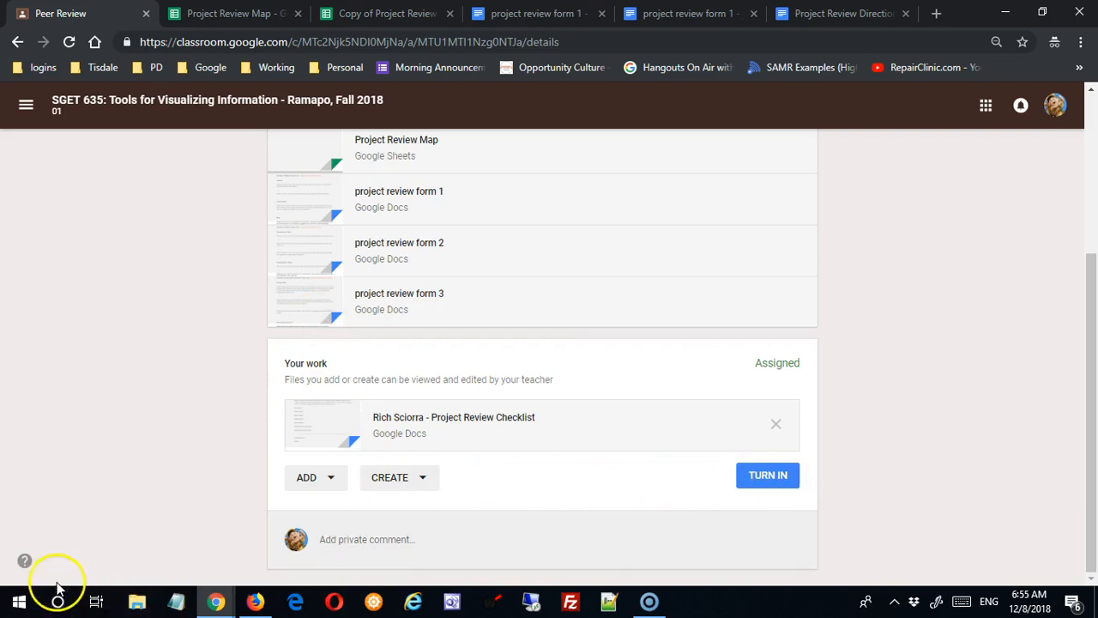
- Review the files attached to the Peer Review assignment and turn in the work
{"action": "scroll", "coordinate": [145, 527], "scroll_direction": "up", "scroll_amount": 2}
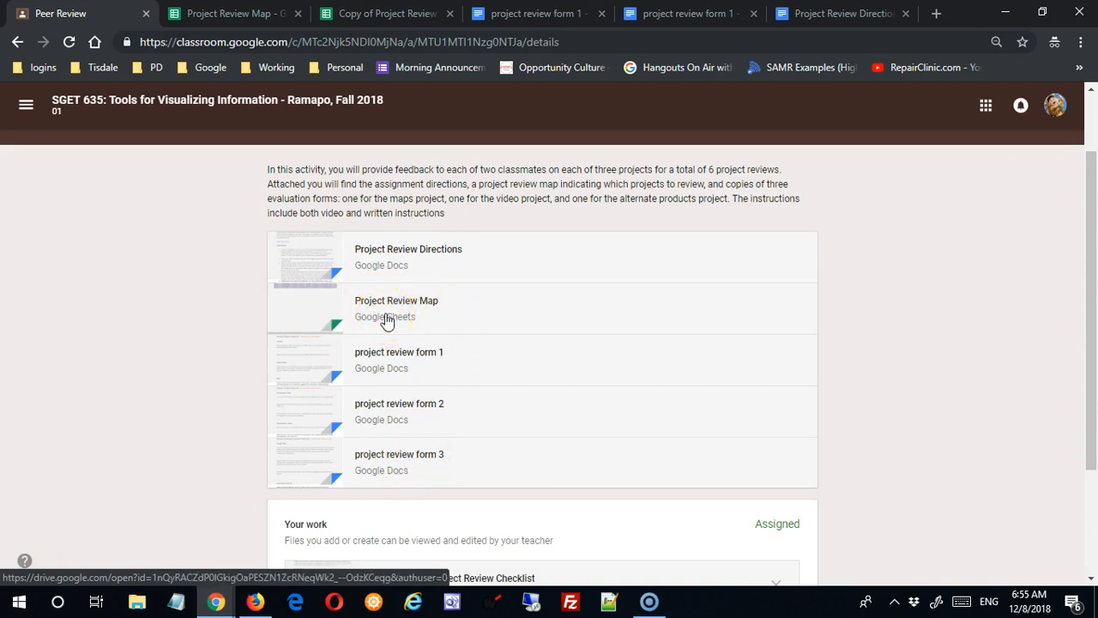
{"action": "scroll", "coordinate": [386, 319], "scroll_direction": "down", "scroll_amount": 2}
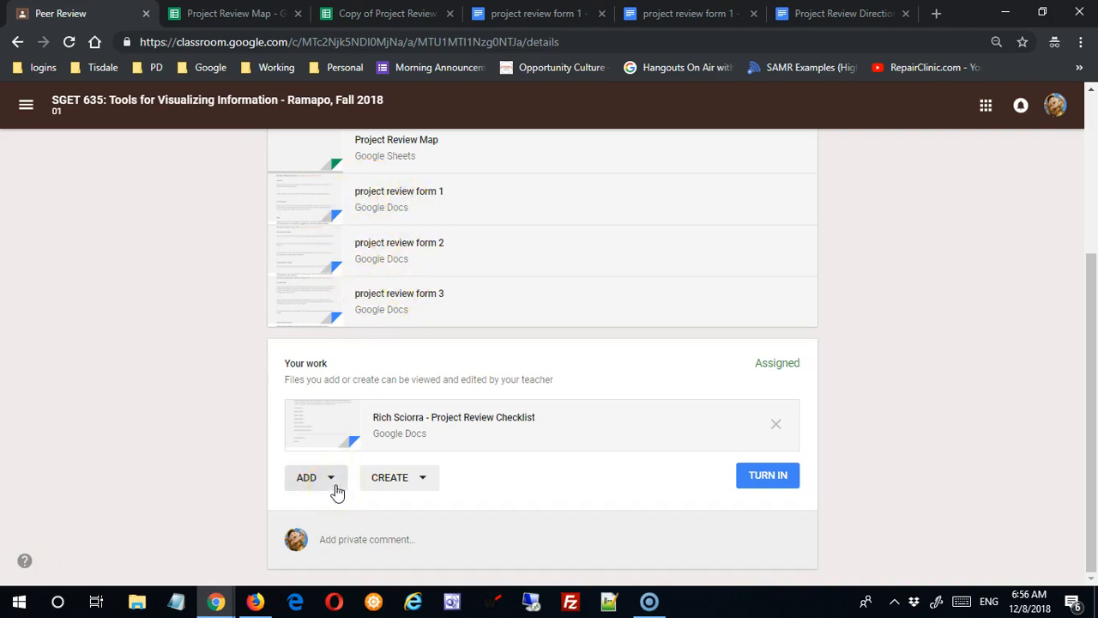
{"action": "left_click", "coordinate": [766, 484]}
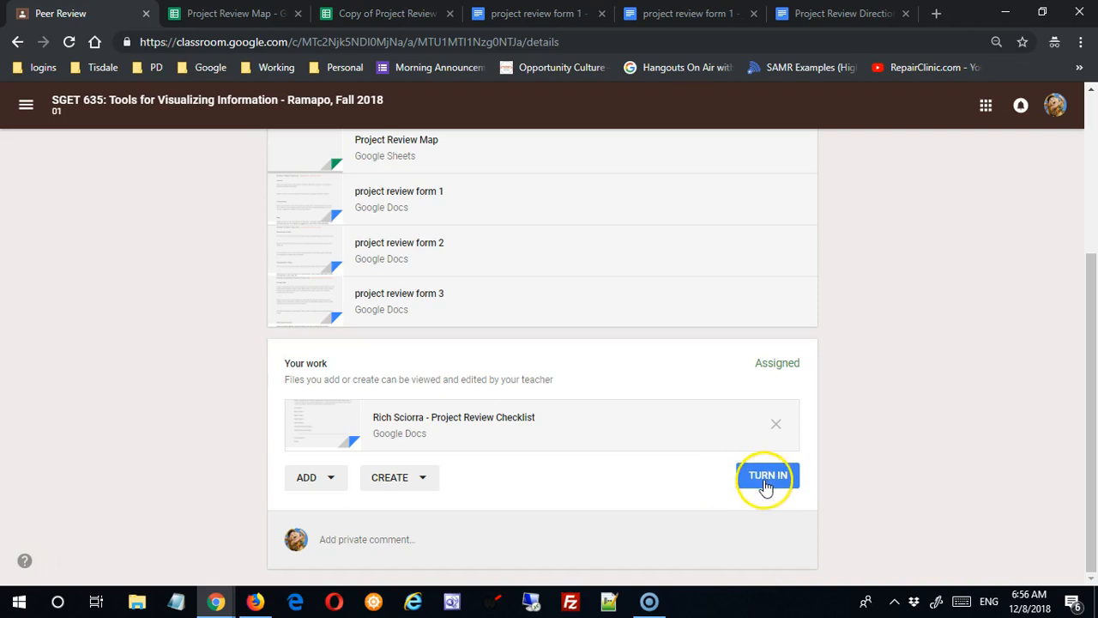